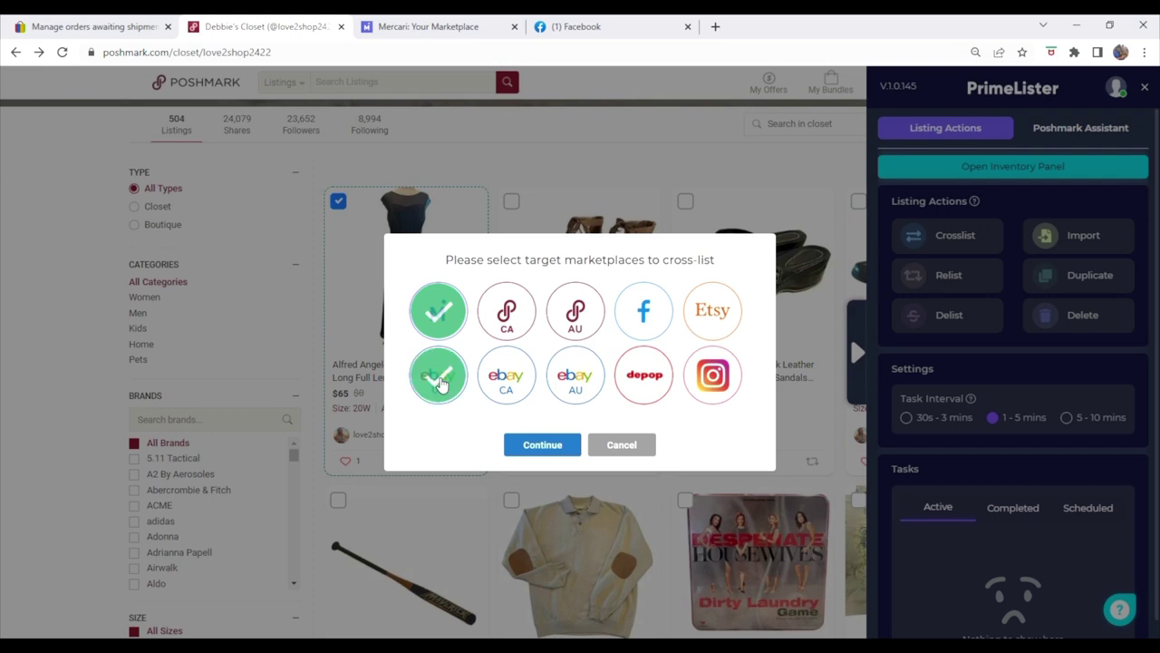
# Step: Add Facebook to the target marketplaces for the selected dress and start the cross-listing
pyautogui.click(669, 328)
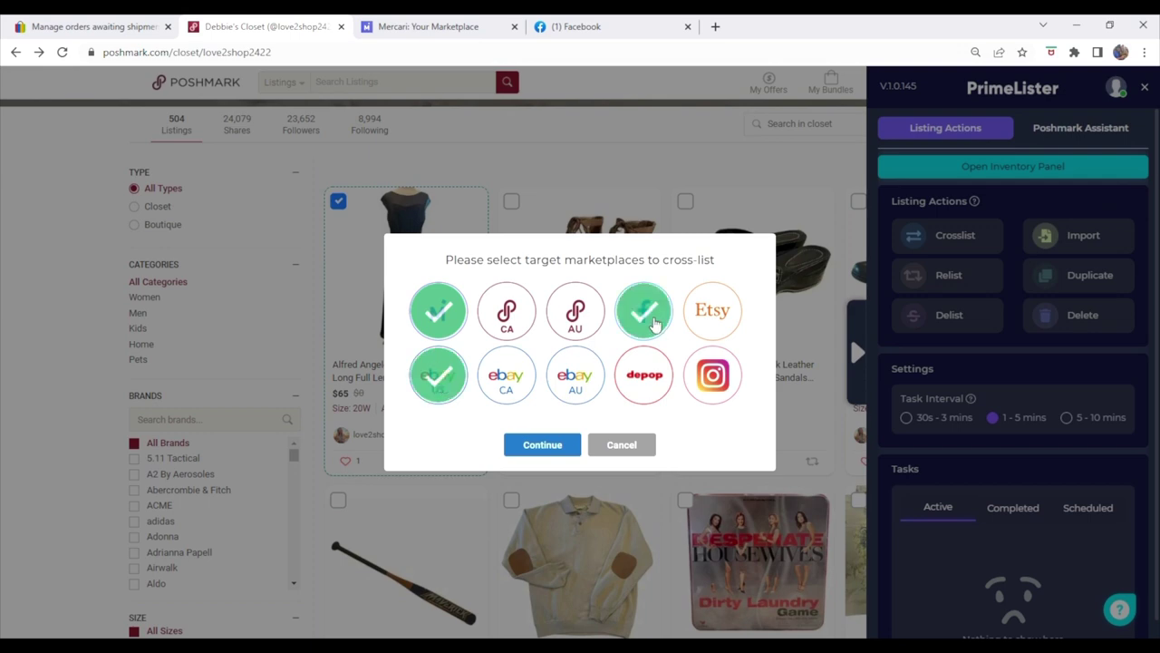
pyautogui.click(539, 442)
pyautogui.click(542, 411)
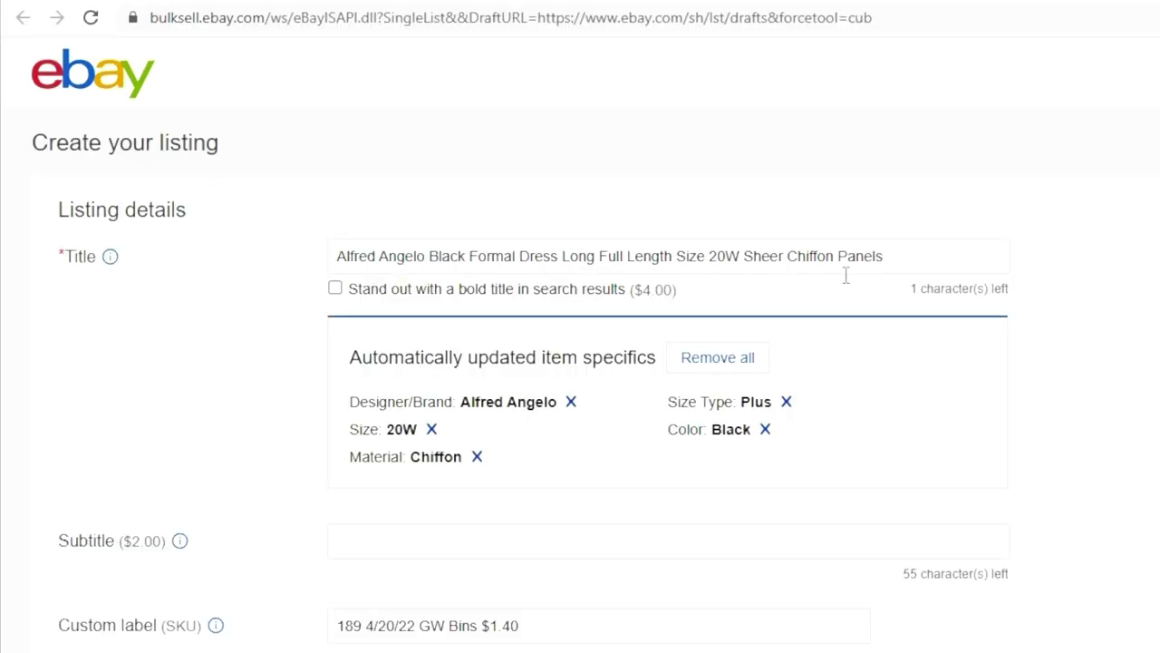
# Step: Set the dress listing's first store category to Women's & Junior's Clothing
pyautogui.scroll(-3, 736, 339)
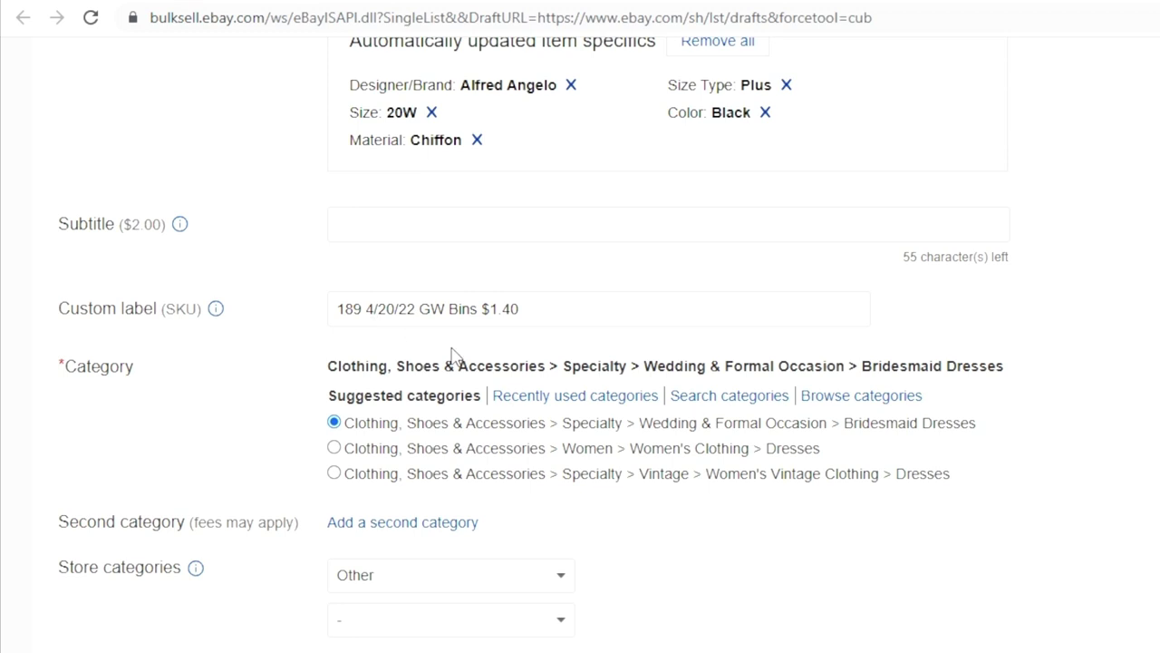
pyautogui.scroll(-1, 675, 445)
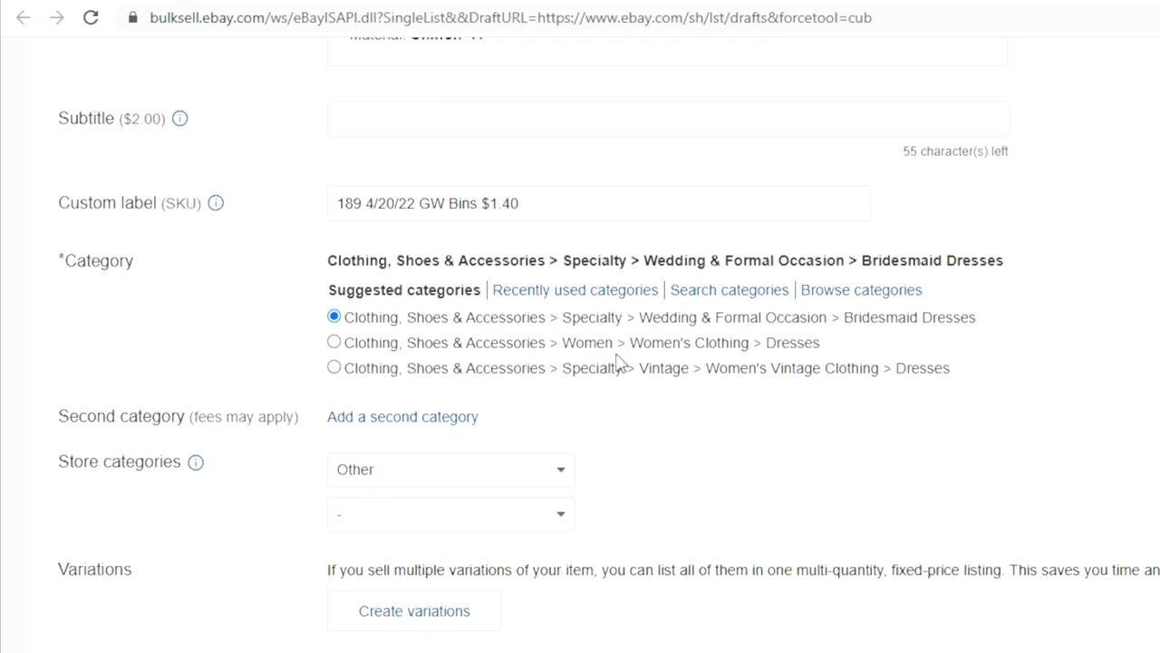
pyautogui.click(383, 477)
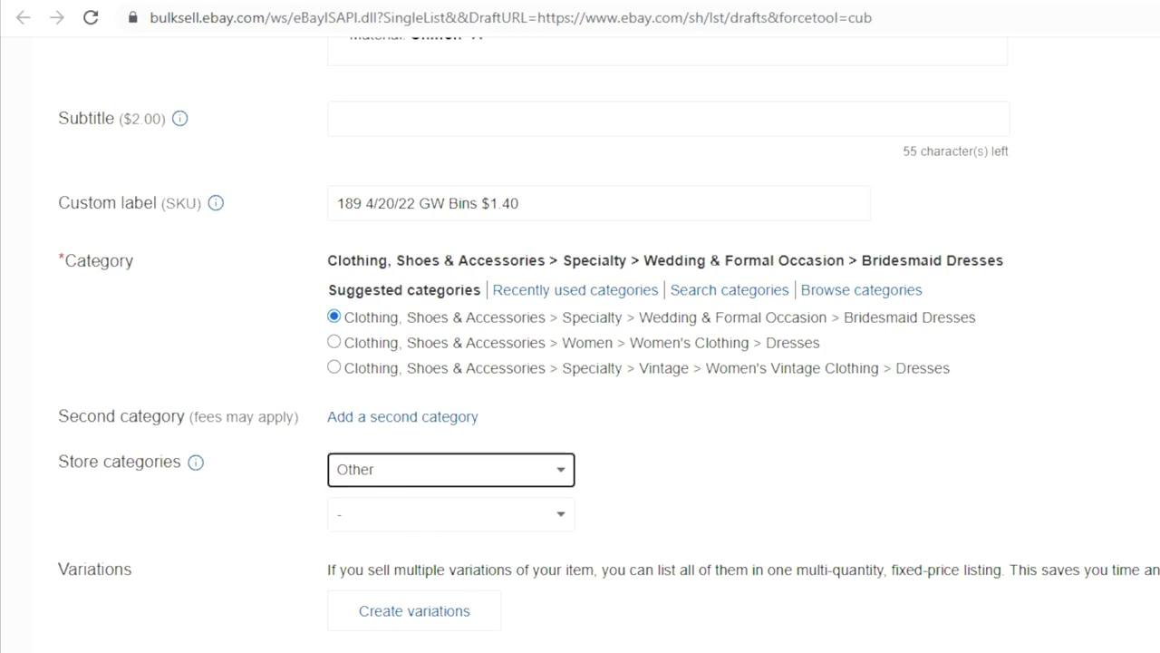
pyautogui.press('Down')
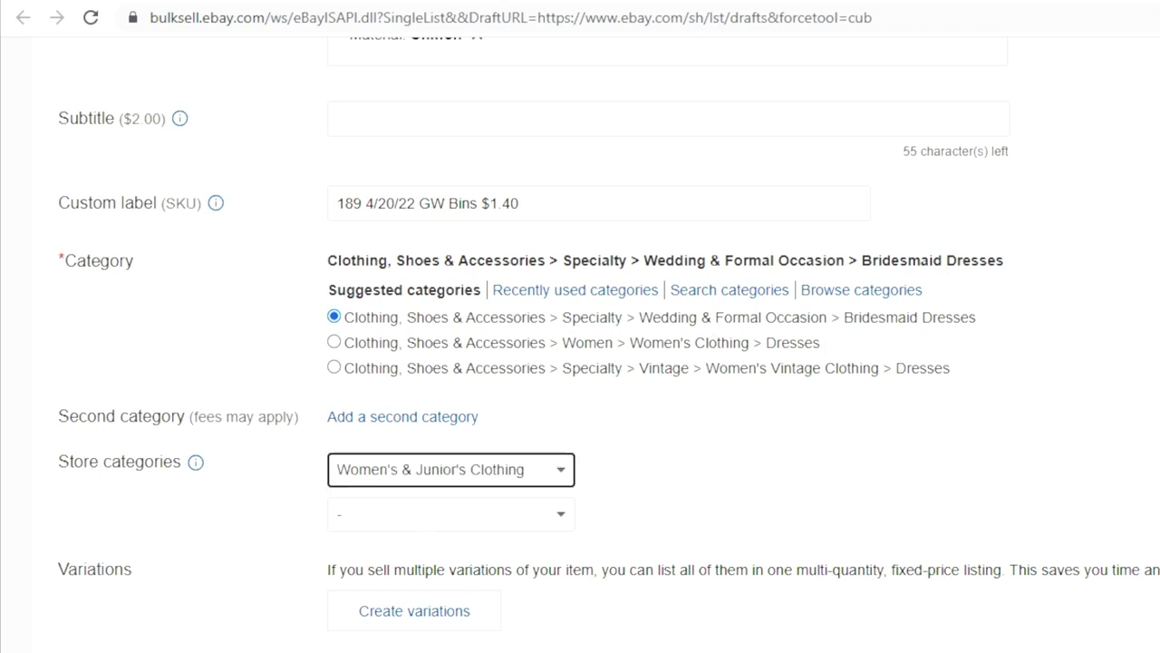
# Step: Set the listing's UPC to Does not apply
pyautogui.scroll(-3, 526, 635)
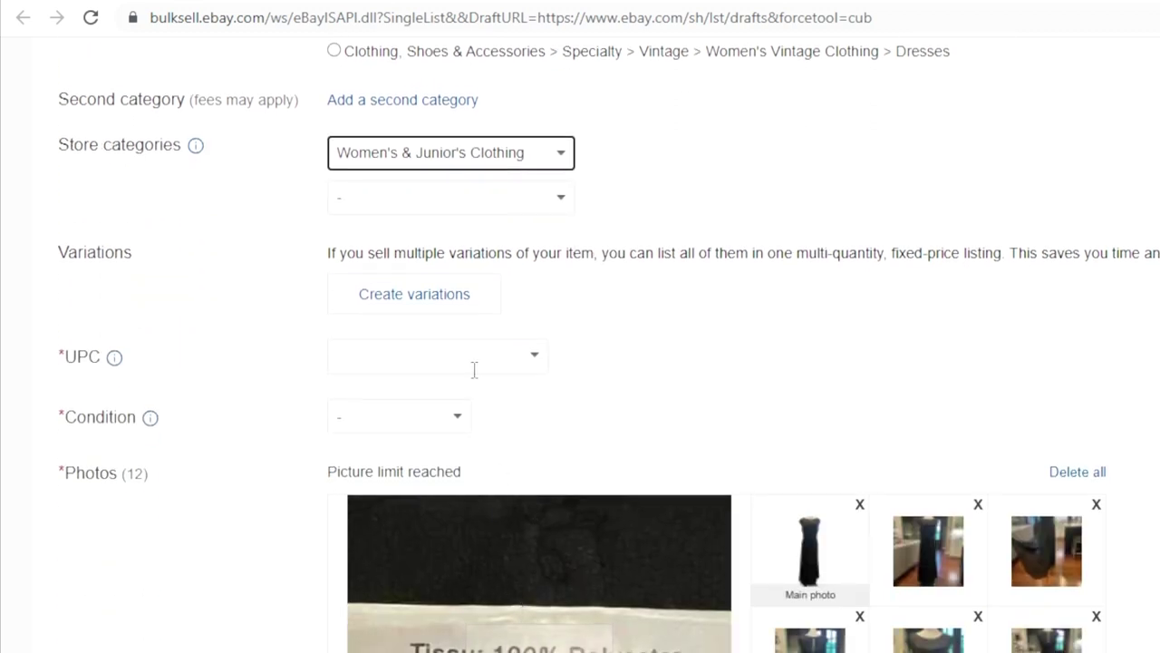
pyautogui.scroll(-1, 490, 363)
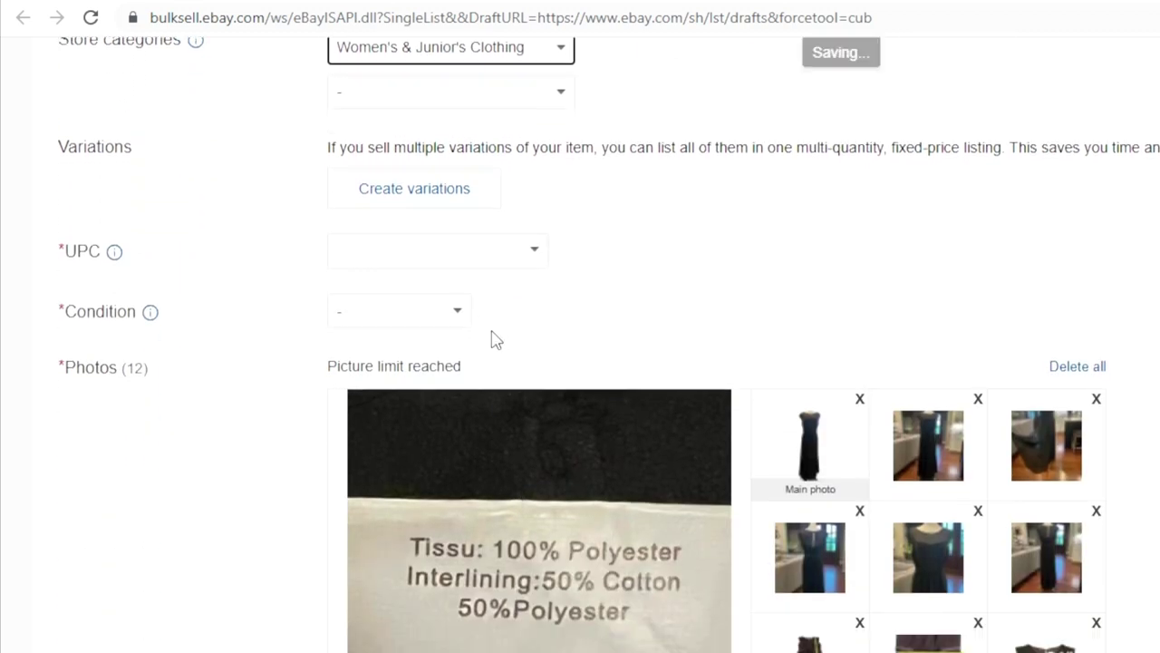
pyautogui.click(535, 256)
pyautogui.click(406, 310)
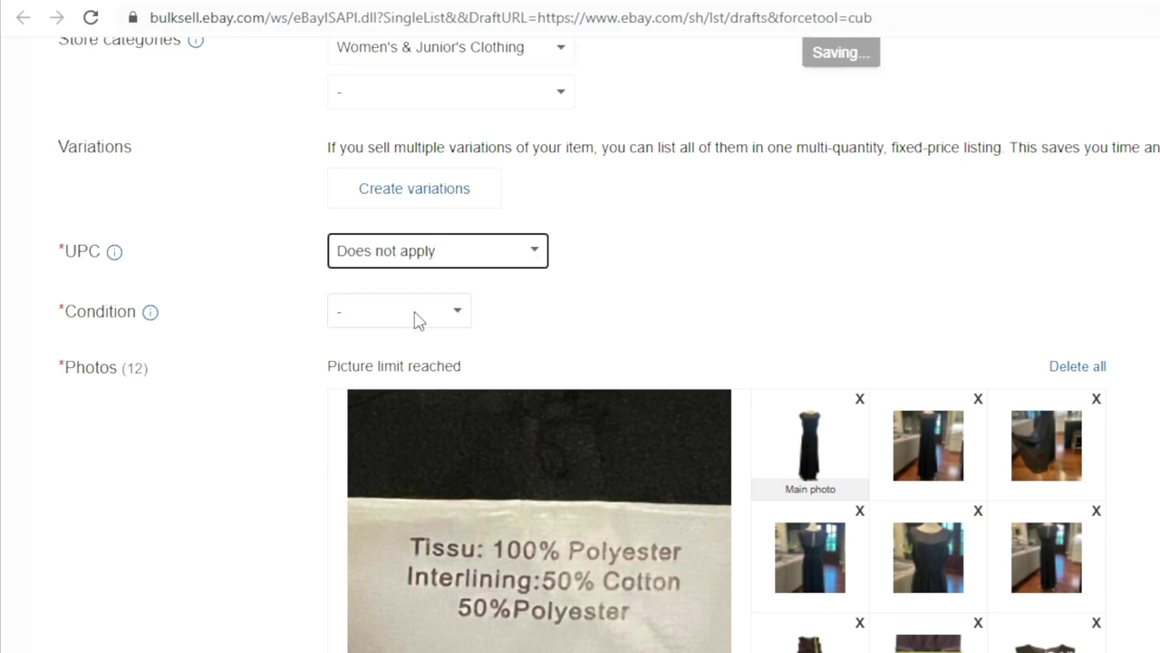
# Step: Set the condition to Pre-owned and enter a condition description beginning with "Pre-"
pyautogui.click(399, 408)
pyautogui.click(408, 403)
pyautogui.write('Pre-')
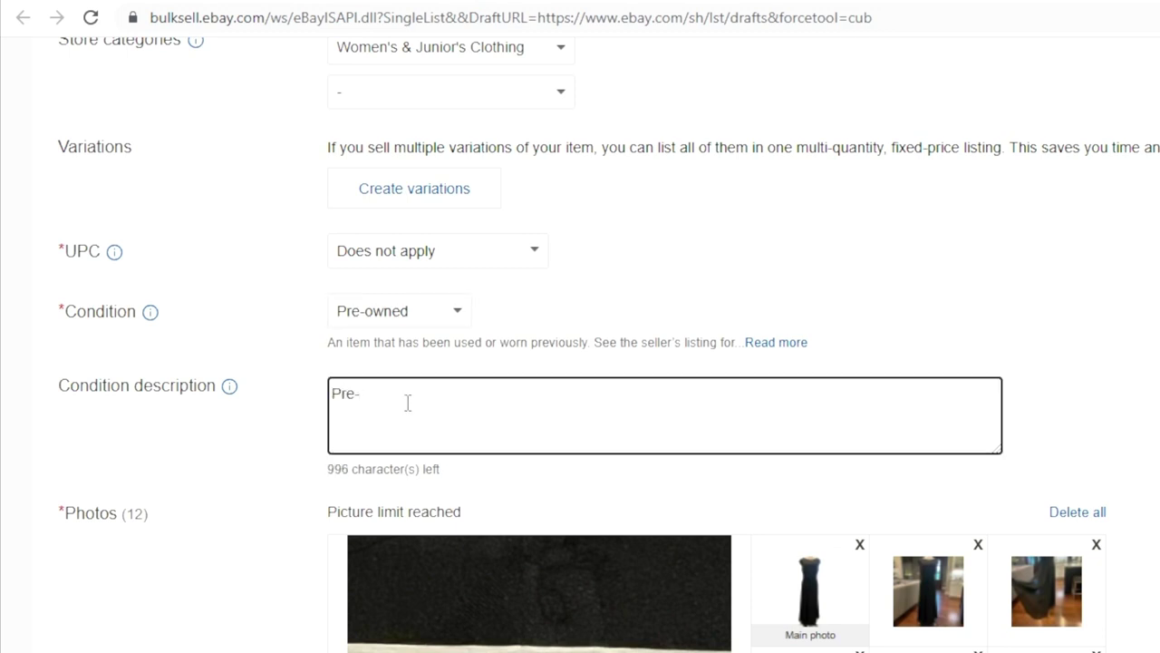
pyautogui.write('lent')
# Step: Set the Sleeve Style in the recommended item specifics to Cap Sleeve
pyautogui.scroll(-12, 407, 405)
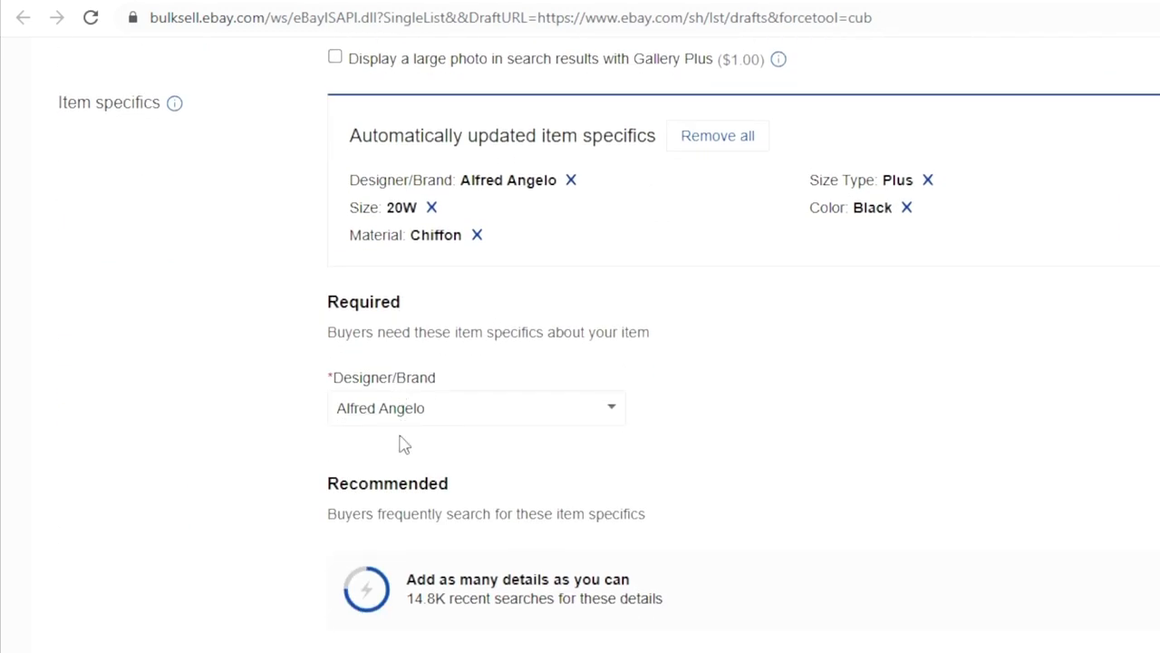
pyautogui.scroll(-1, 442, 485)
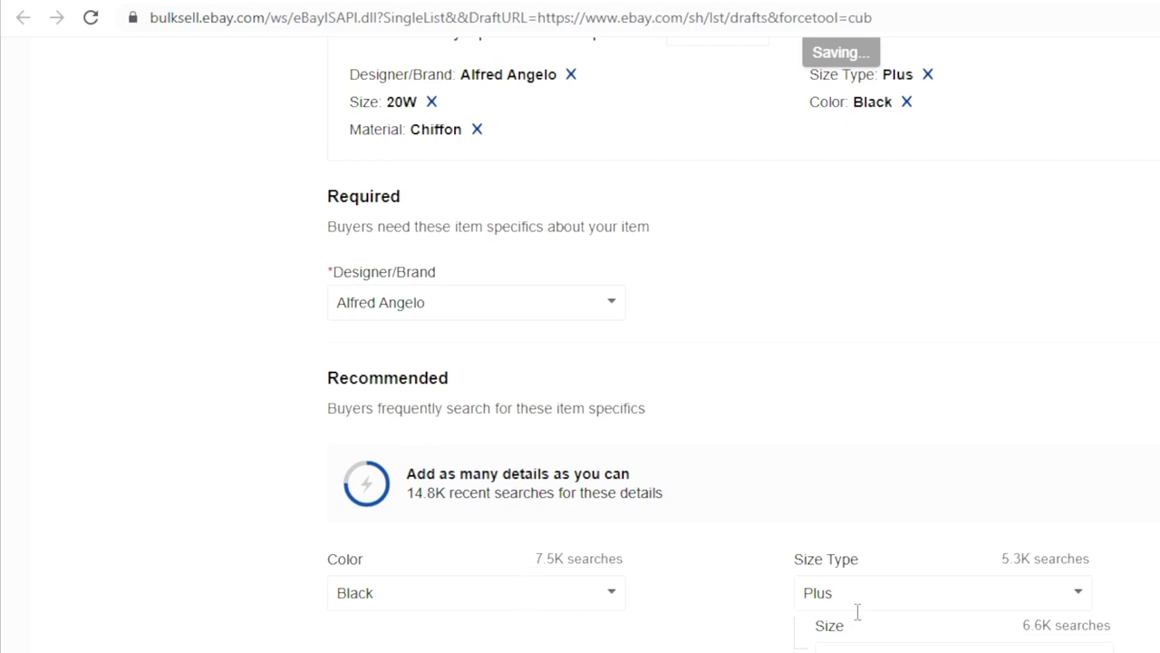
pyautogui.scroll(-2, 590, 634)
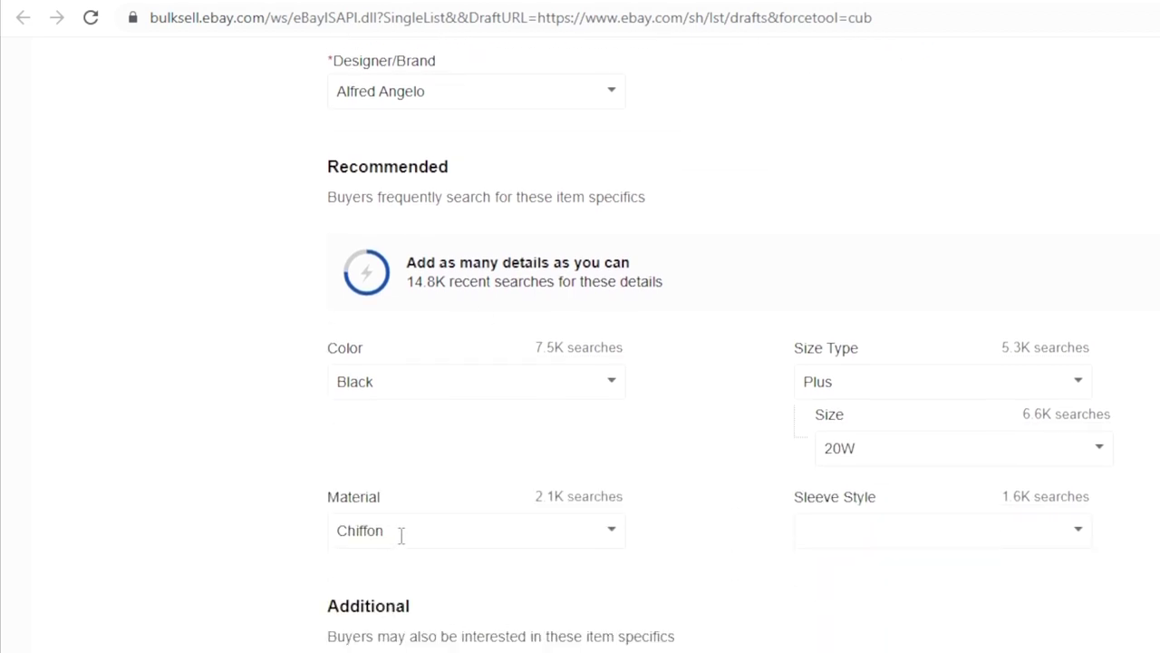
pyautogui.scroll(-1, 426, 533)
pyautogui.click(843, 441)
pyautogui.write('Cap')
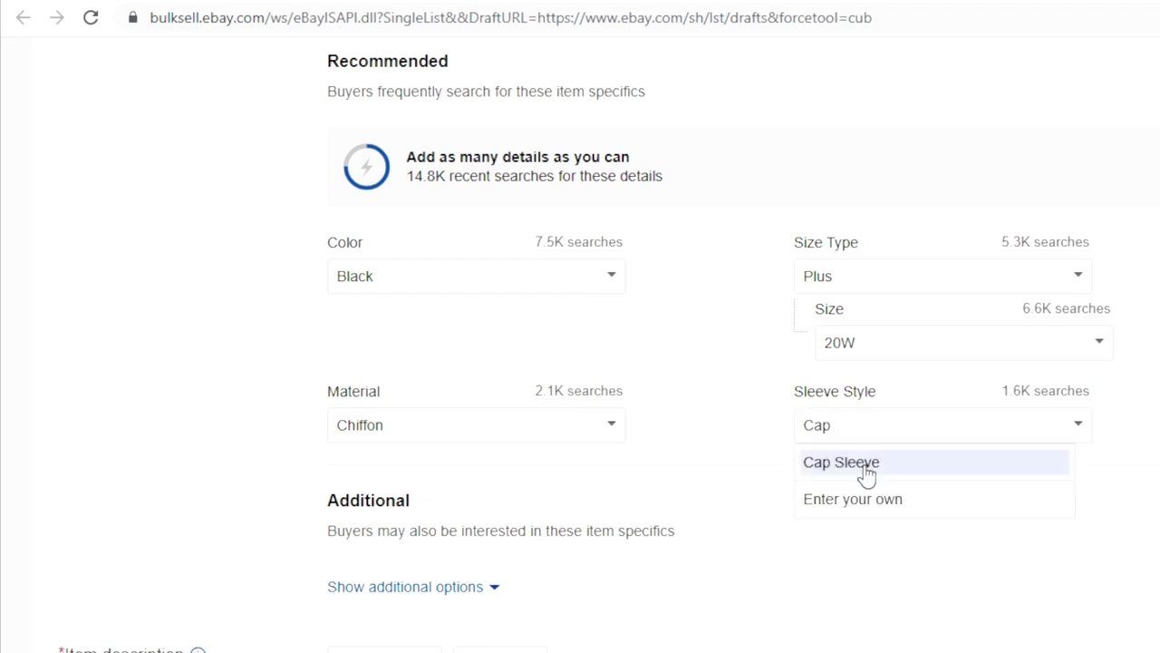
pyautogui.click(861, 464)
# Step: Set the Buy It Now price in the selling details to 82.99
pyautogui.scroll(-3, 682, 505)
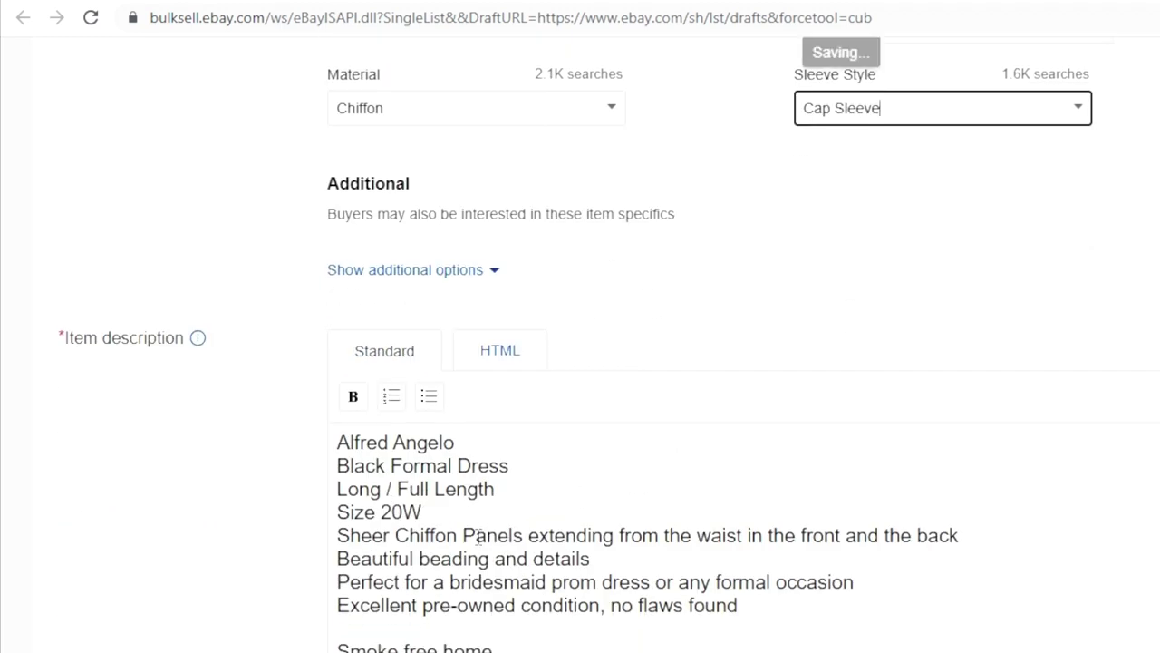
pyautogui.scroll(-1, 430, 573)
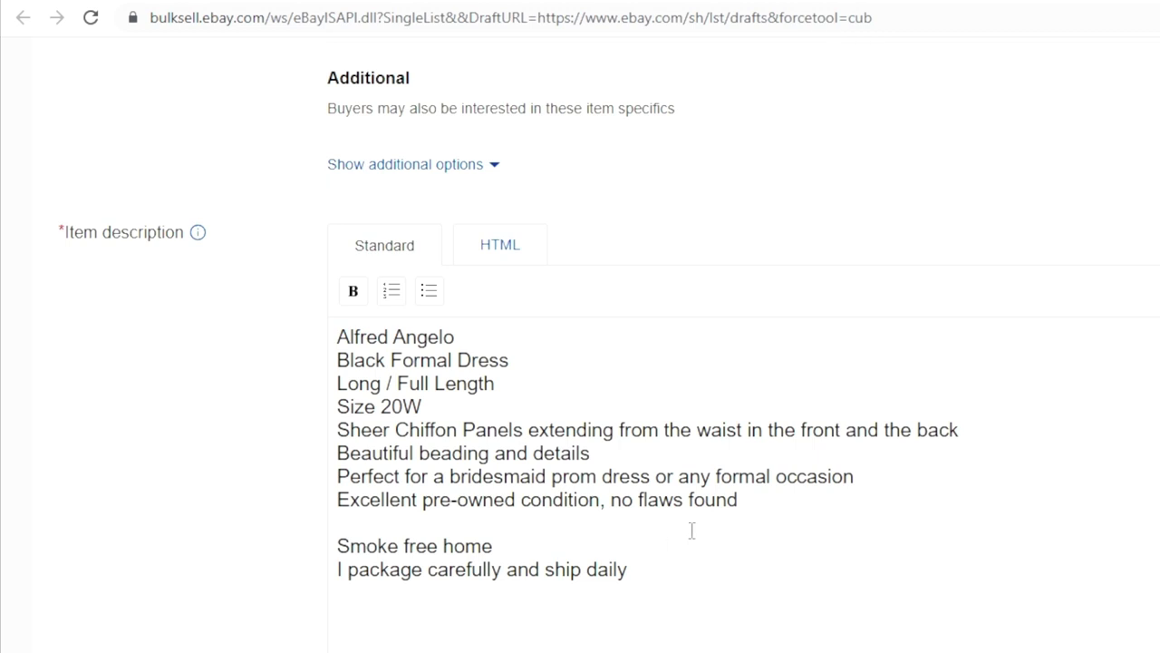
pyautogui.scroll(-2, 680, 536)
pyautogui.scroll(-4, 562, 411)
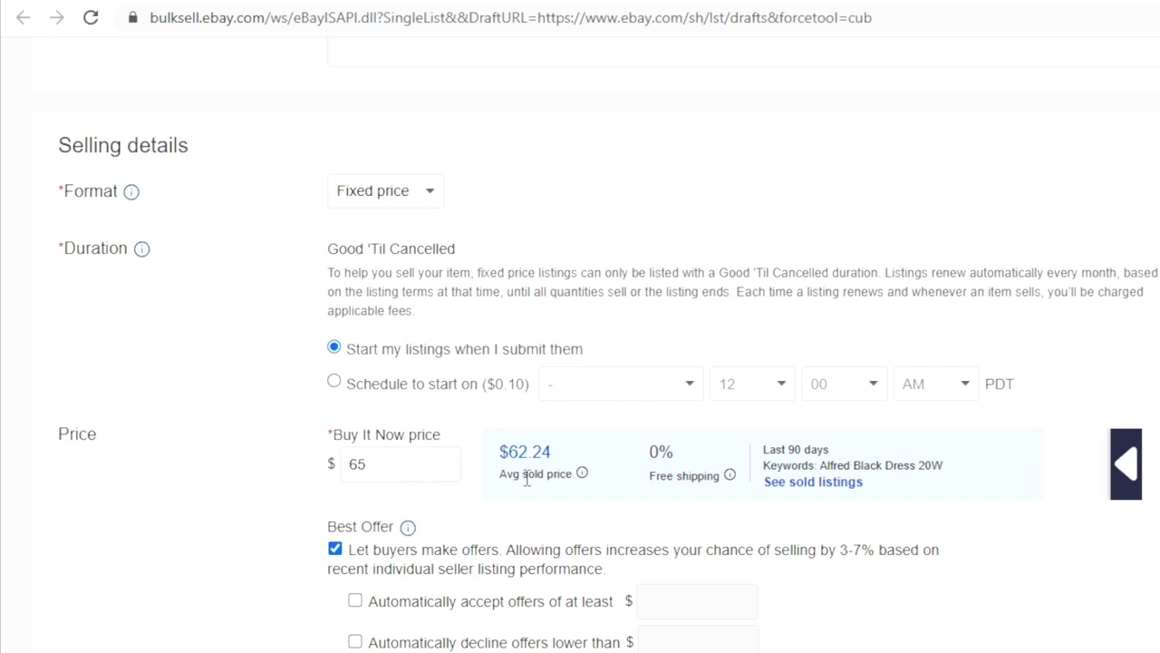
pyautogui.doubleClick(395, 468)
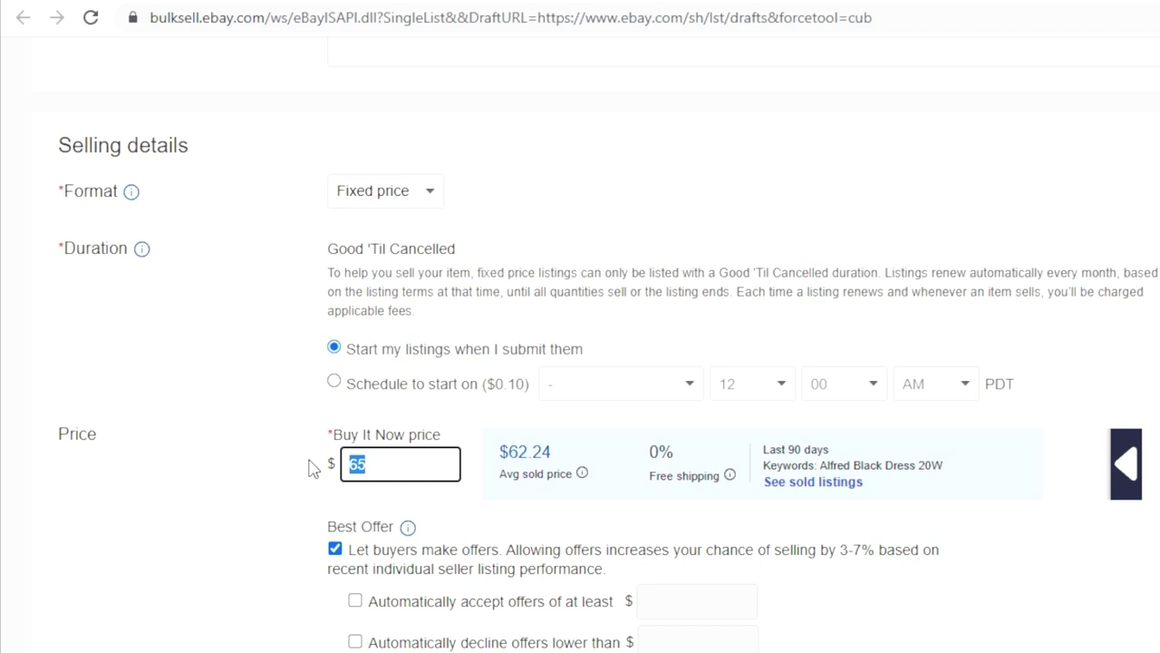
pyautogui.press('BackSpace')
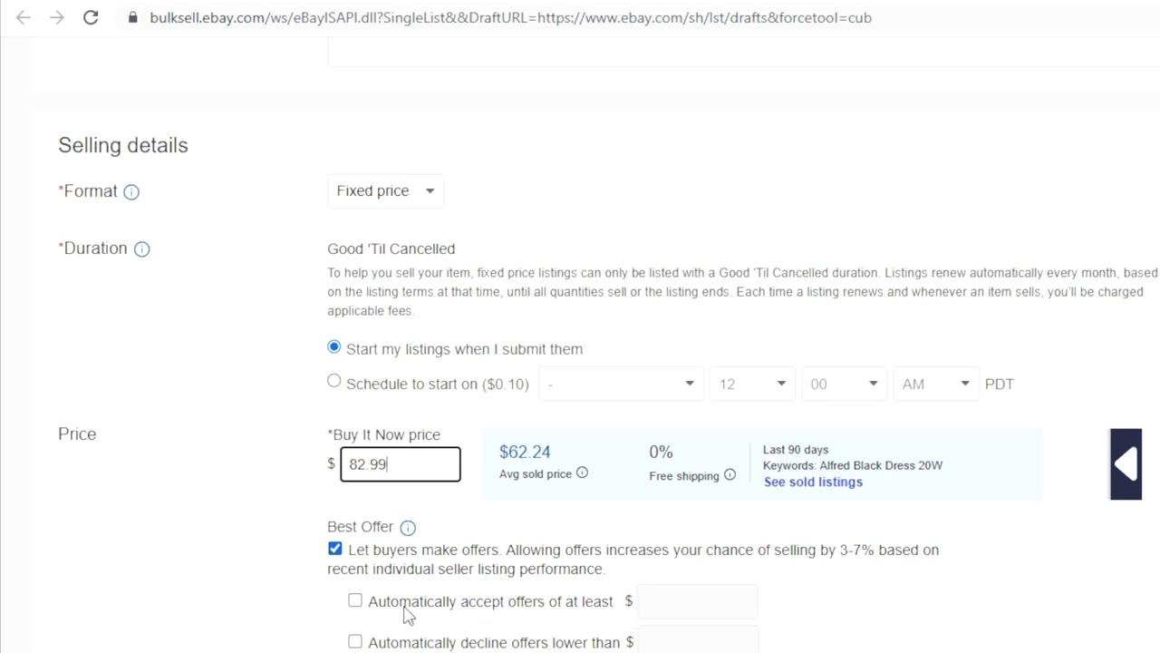
# Step: Change the domestic shipping service to USPS Priority Mail (2 to 5 business days)
pyautogui.scroll(-3, 402, 614)
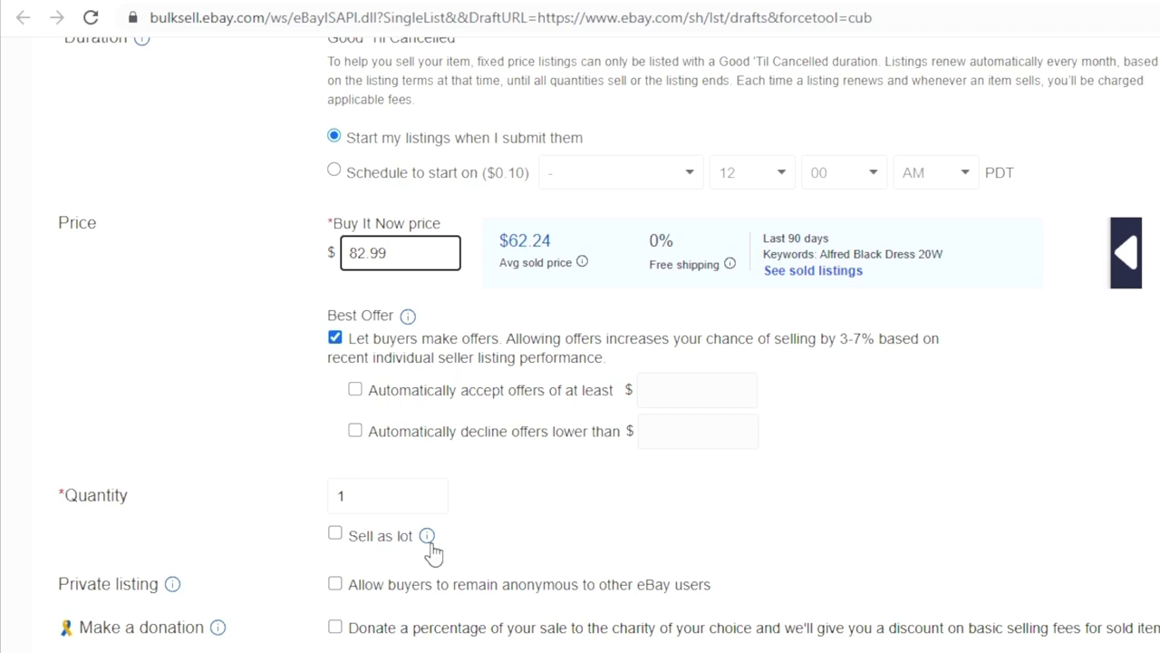
pyautogui.scroll(-1, 432, 553)
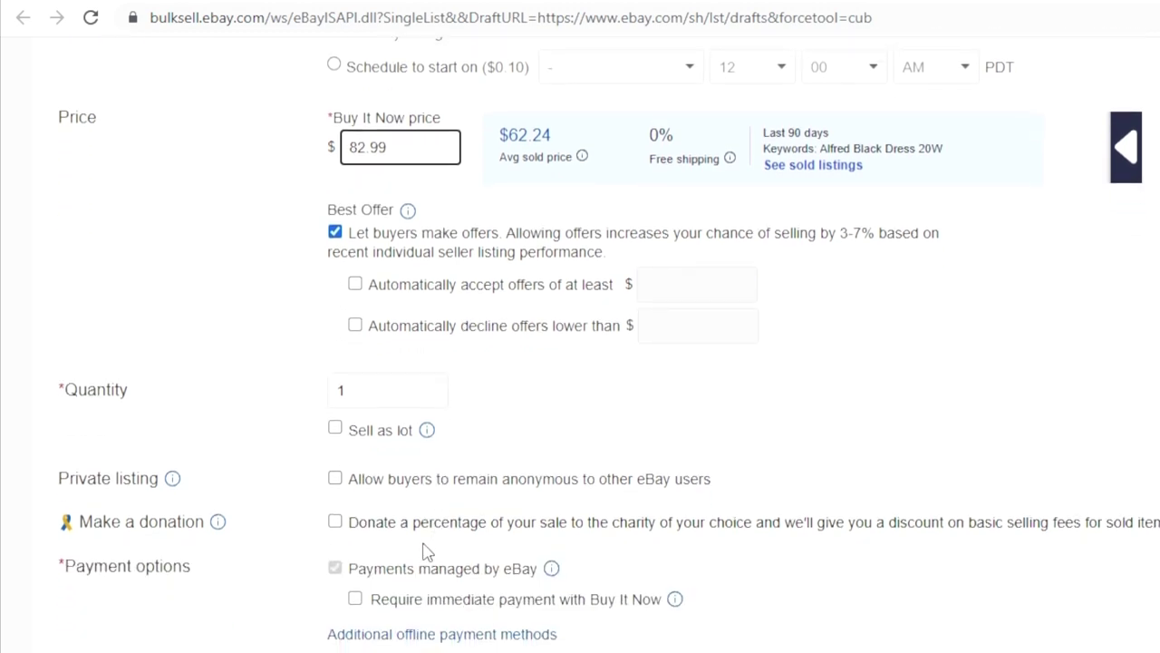
pyautogui.scroll(-4, 446, 462)
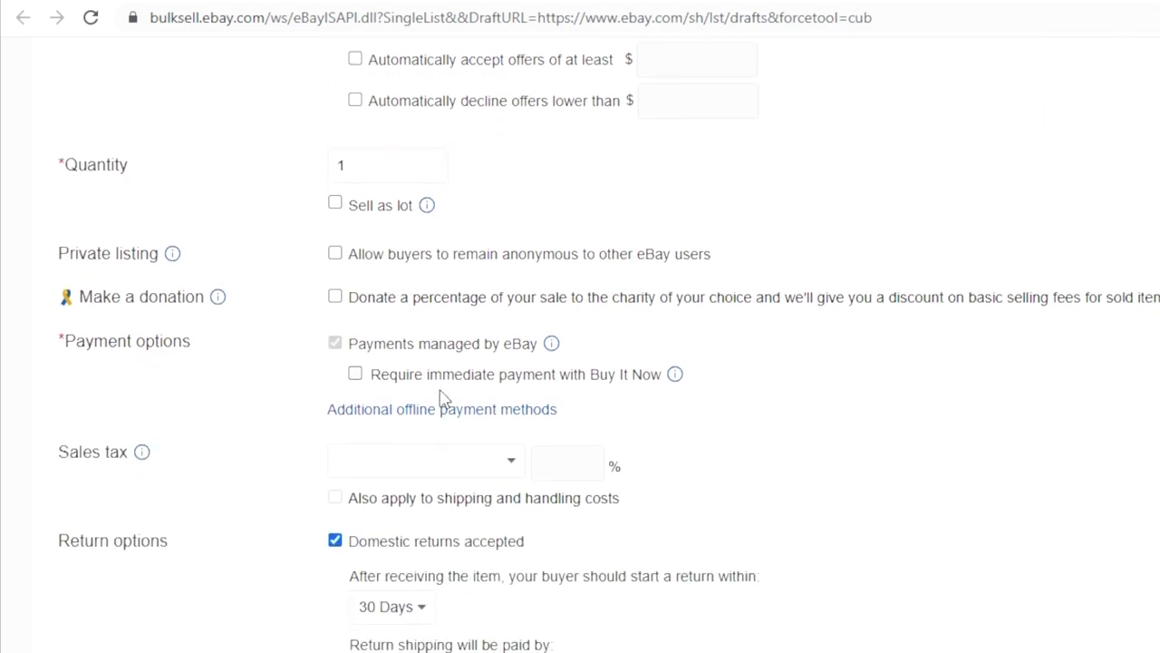
pyautogui.scroll(-1, 444, 396)
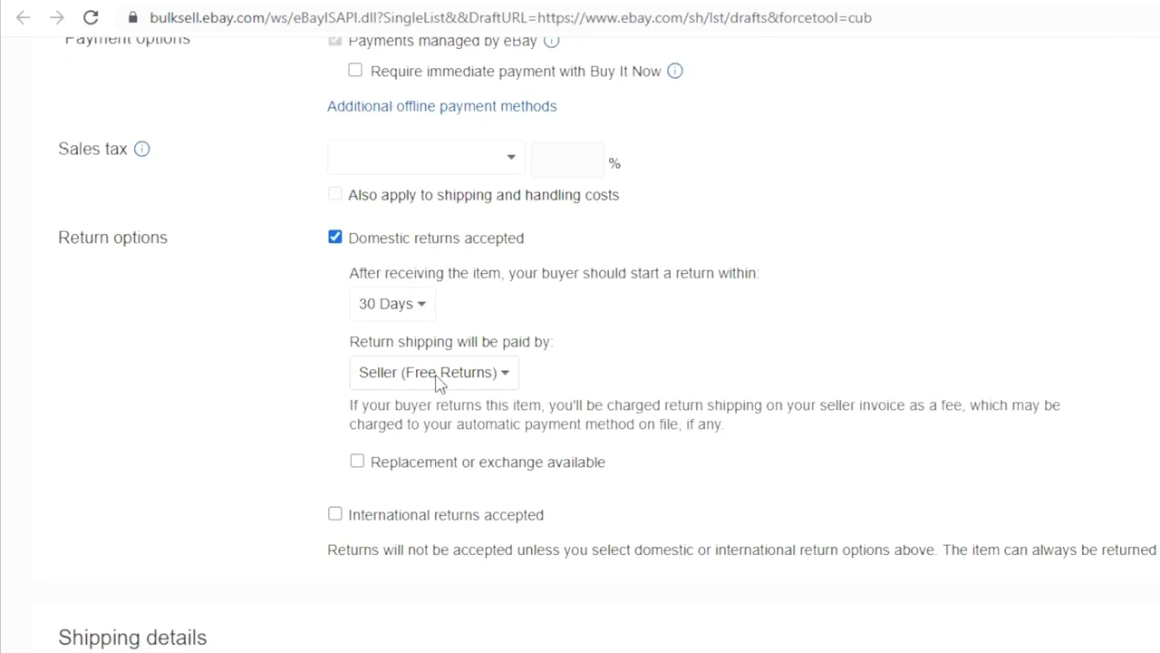
pyautogui.scroll(-2, 439, 383)
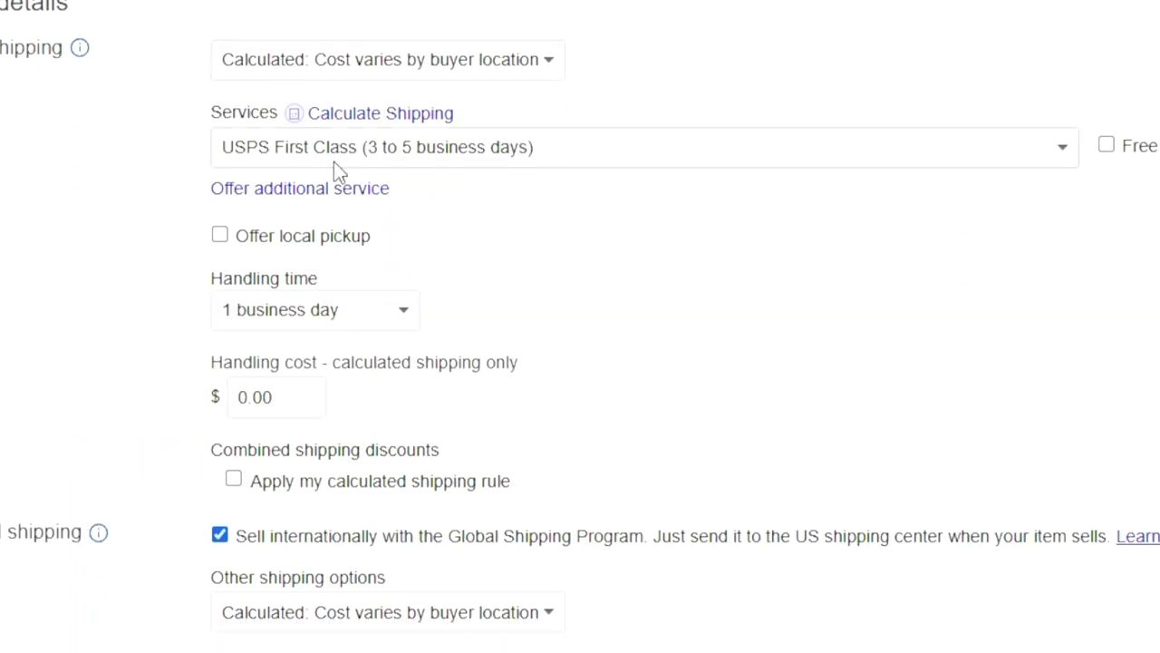
pyautogui.click(334, 160)
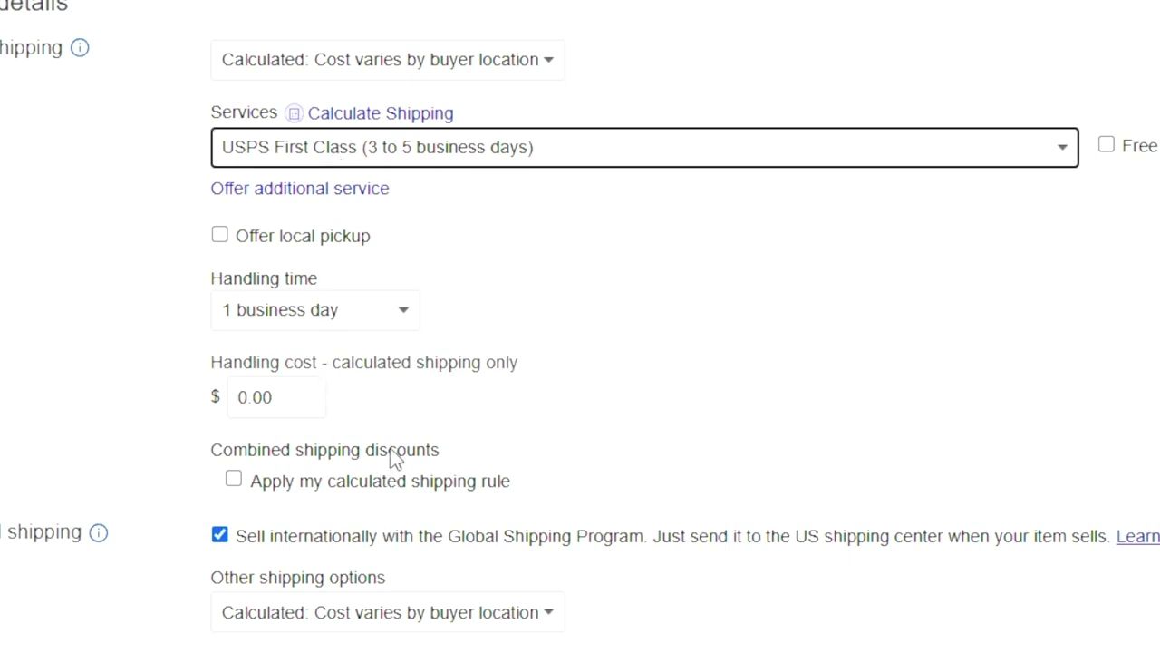
pyautogui.press('Down')
# Step: Set the package's custom weight to 1 lb 12 oz
pyautogui.scroll(-1, 544, 245)
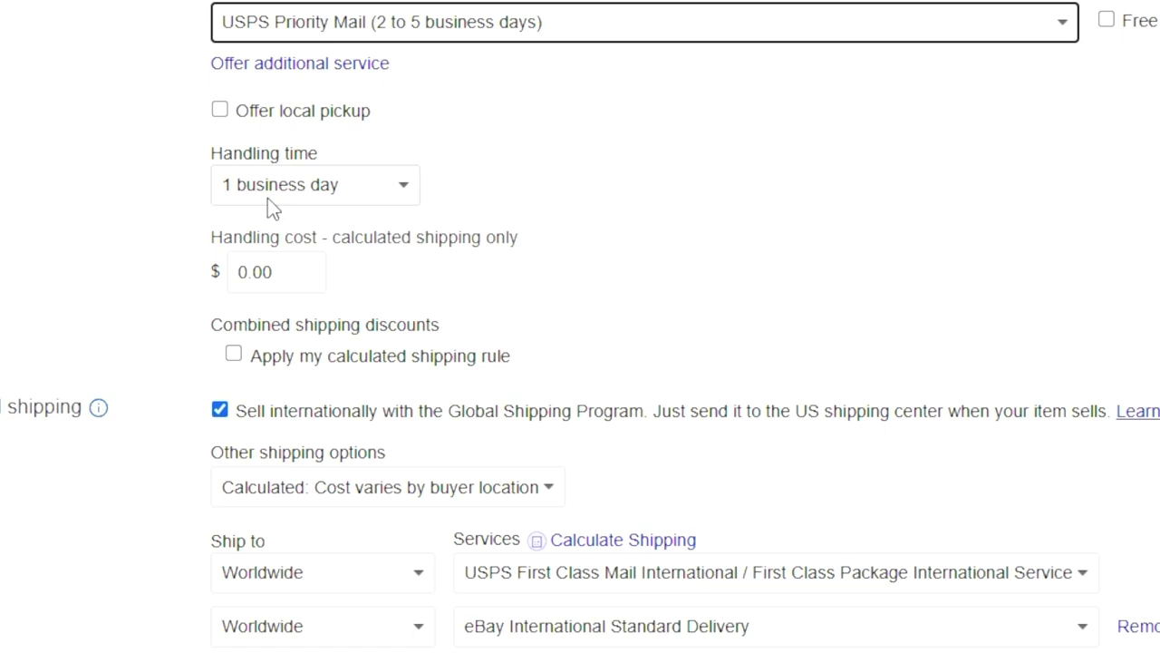
pyautogui.scroll(-3, 269, 201)
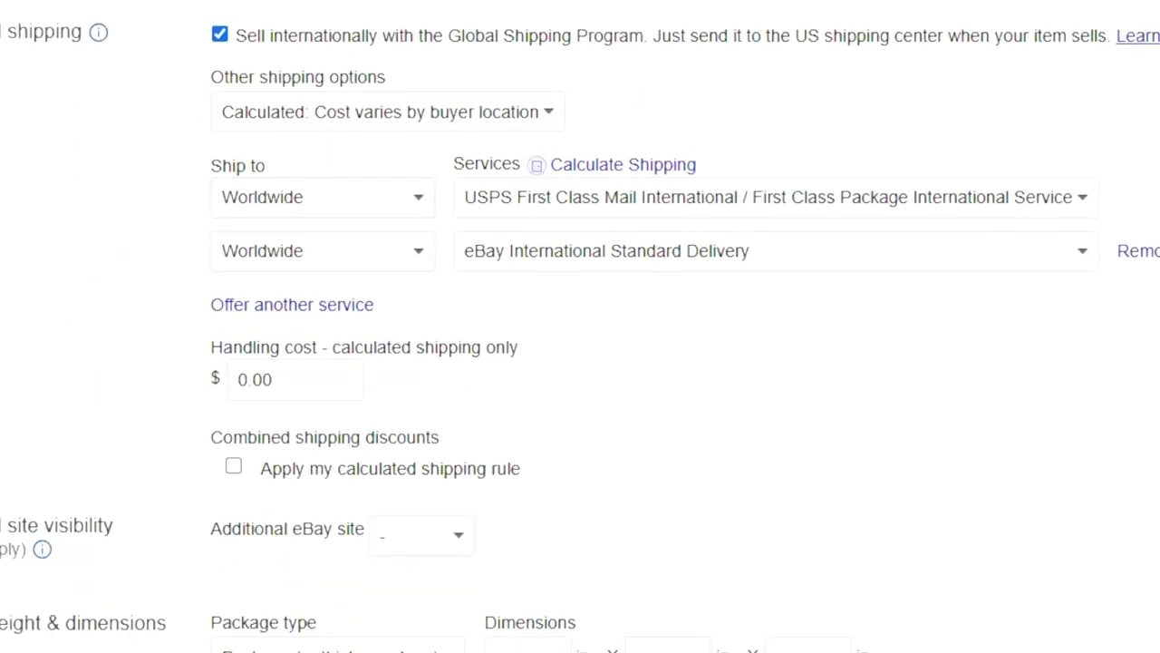
pyautogui.scroll(-2, 357, 37)
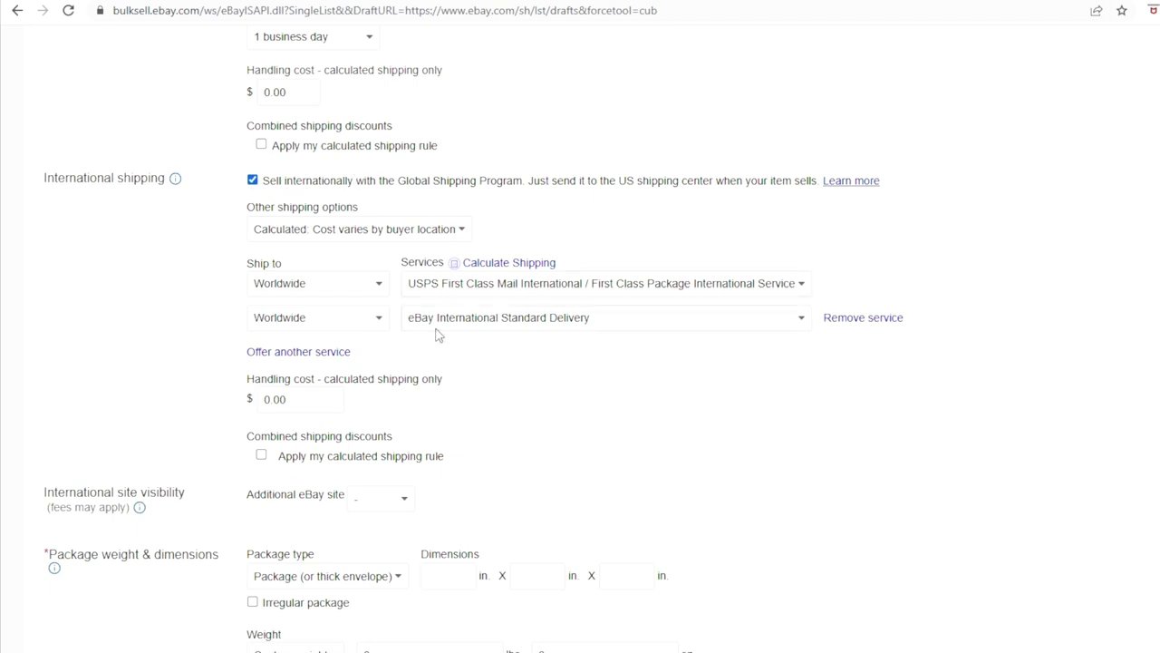
pyautogui.scroll(-2, 436, 335)
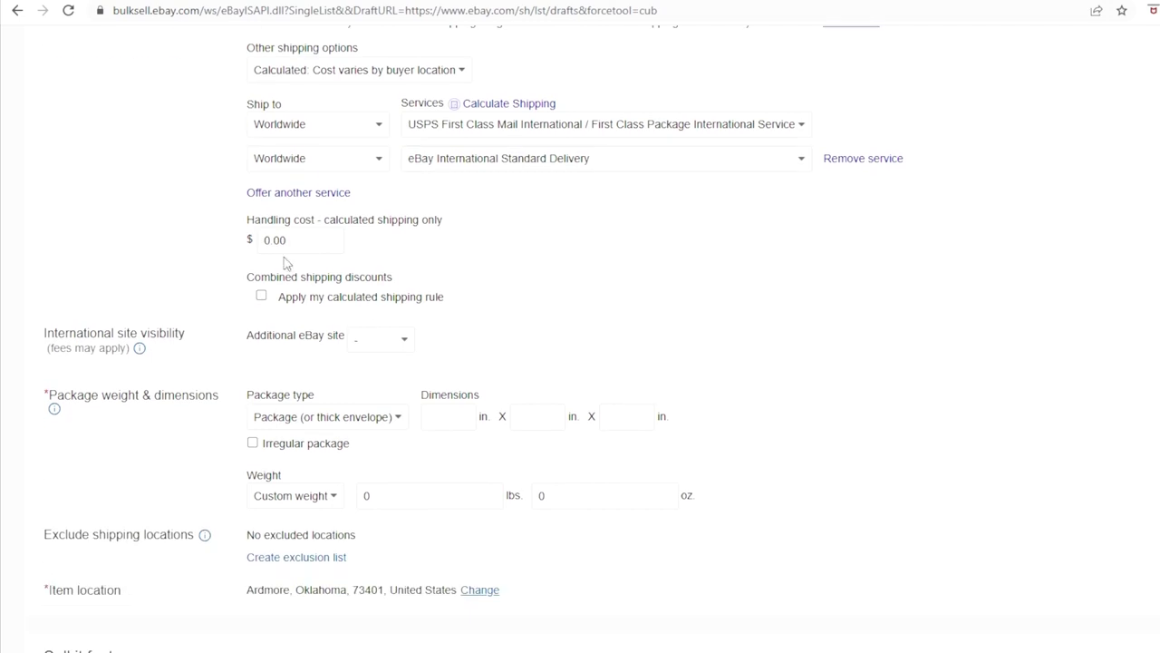
pyautogui.scroll(-2, 312, 258)
pyautogui.moveTo(448, 352); pyautogui.dragTo(322, 344)
pyautogui.write('1')
pyautogui.press('Tab')
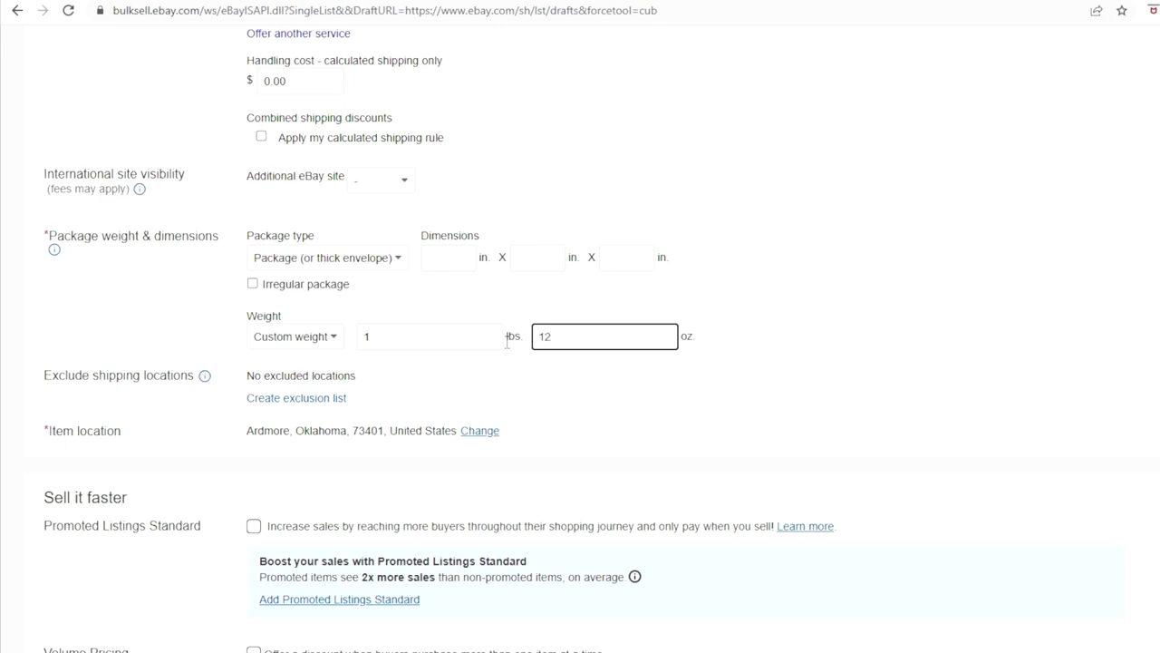
# Step: Promote the listing with Promoted Listings Standard at a 3% ad rate and enable the volume pricing discount
pyautogui.scroll(-3, 503, 342)
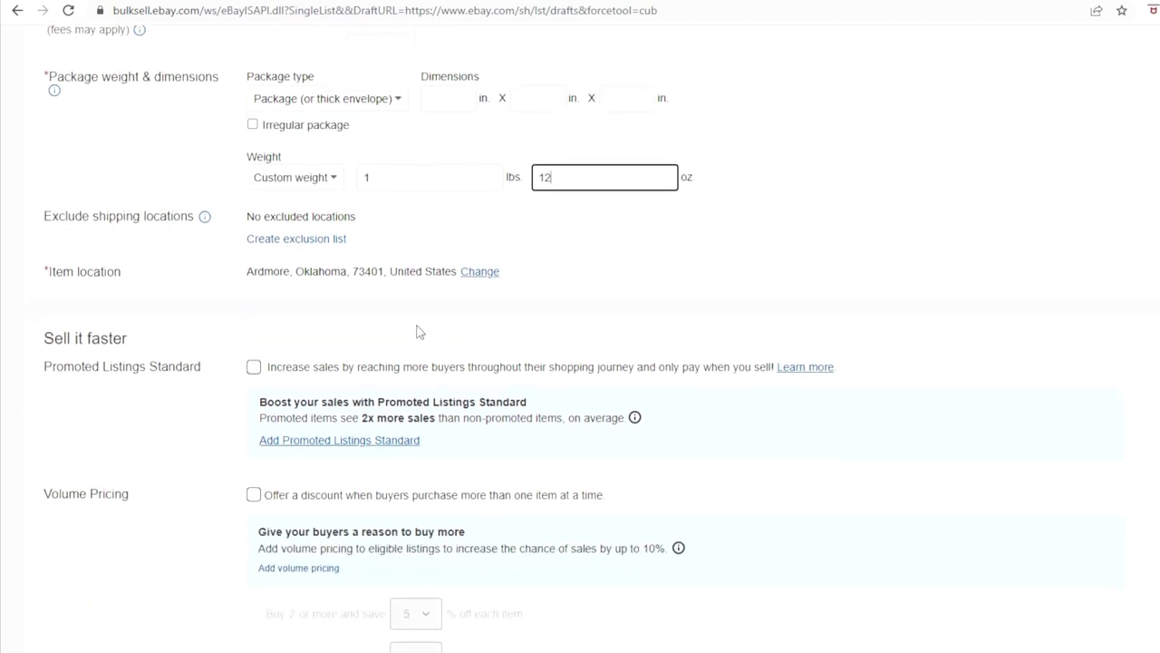
pyautogui.click(254, 366)
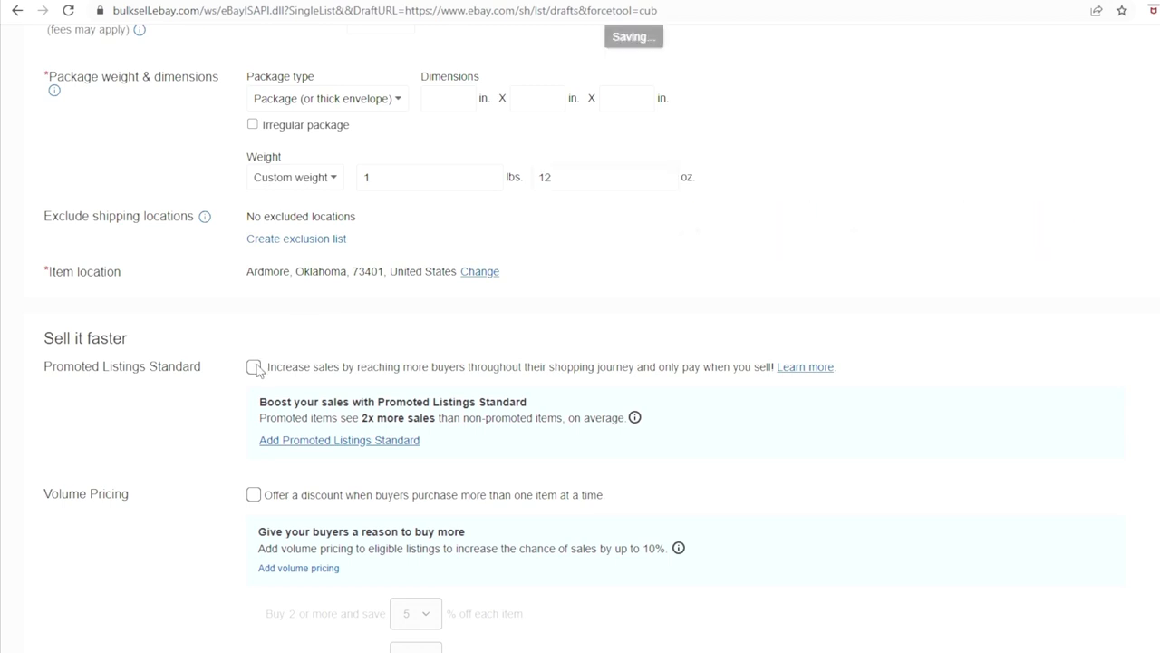
pyautogui.moveTo(332, 432); pyautogui.dragTo(298, 431)
pyautogui.write('3')
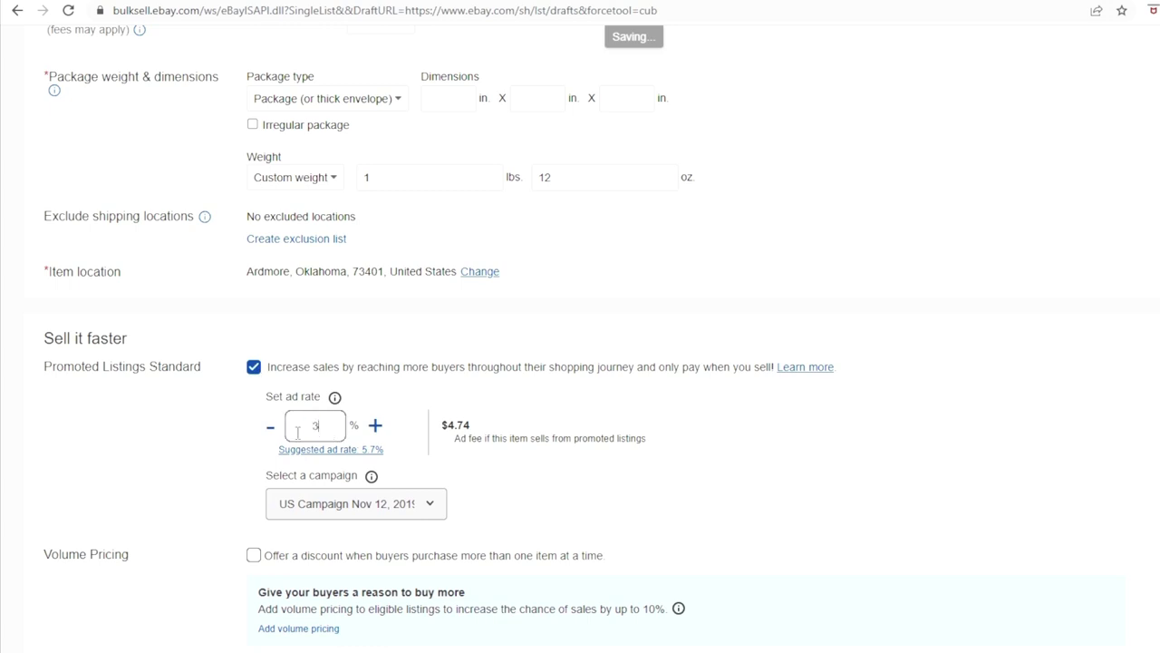
pyautogui.scroll(-4, 303, 362)
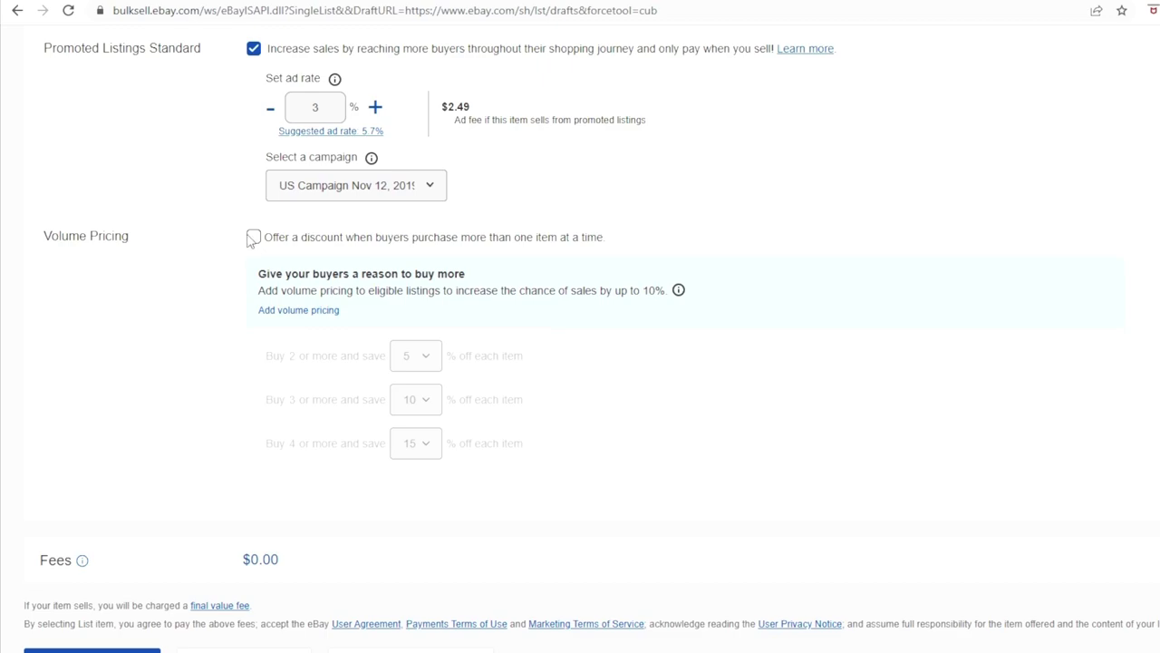
pyautogui.click(253, 238)
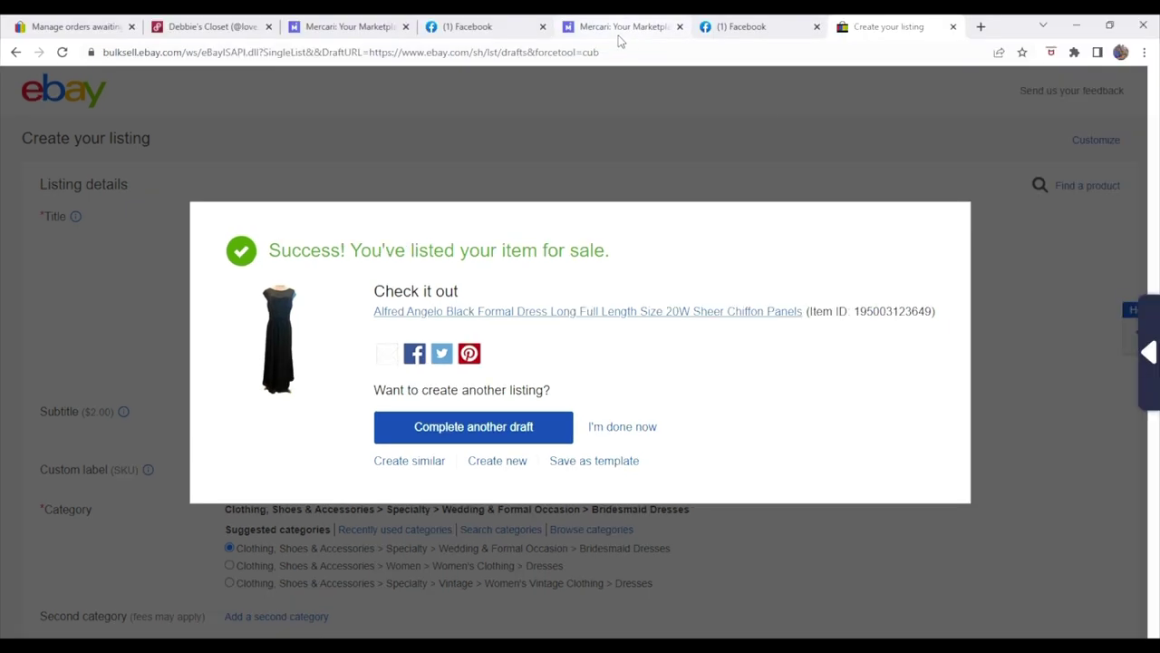
# Step: Switch to the Mercari listing draft, review the dress description and add the hashtag #Formal
pyautogui.click(616, 27)
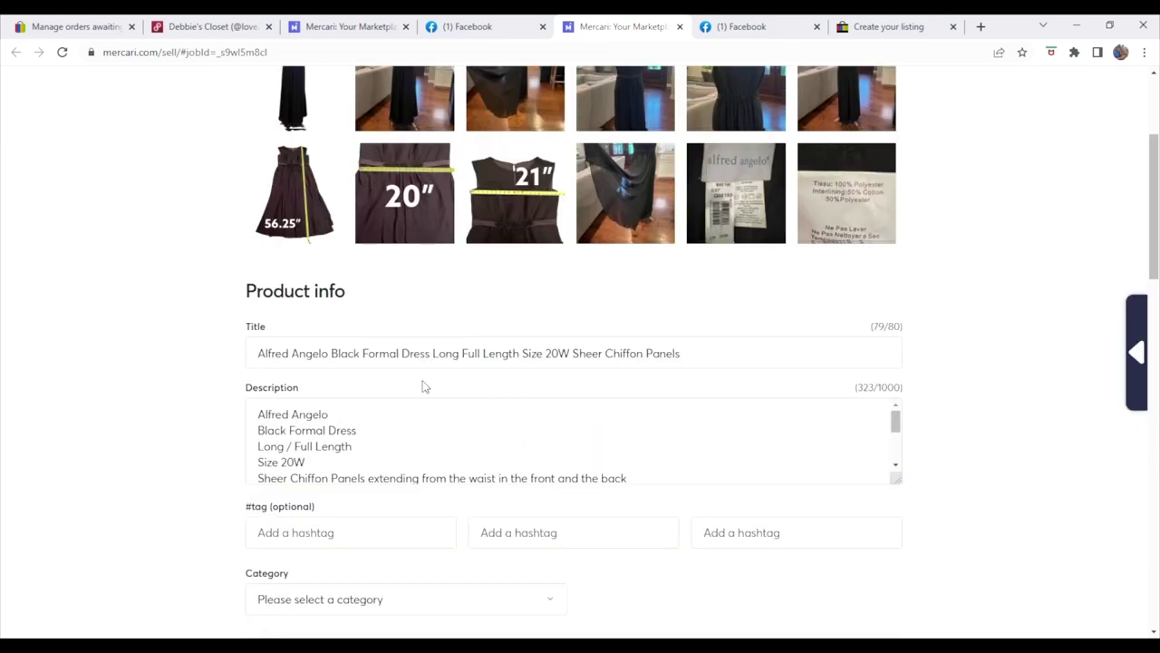
pyautogui.click(352, 417)
pyautogui.scroll(-1, 353, 417)
pyautogui.scroll(-1, 352, 417)
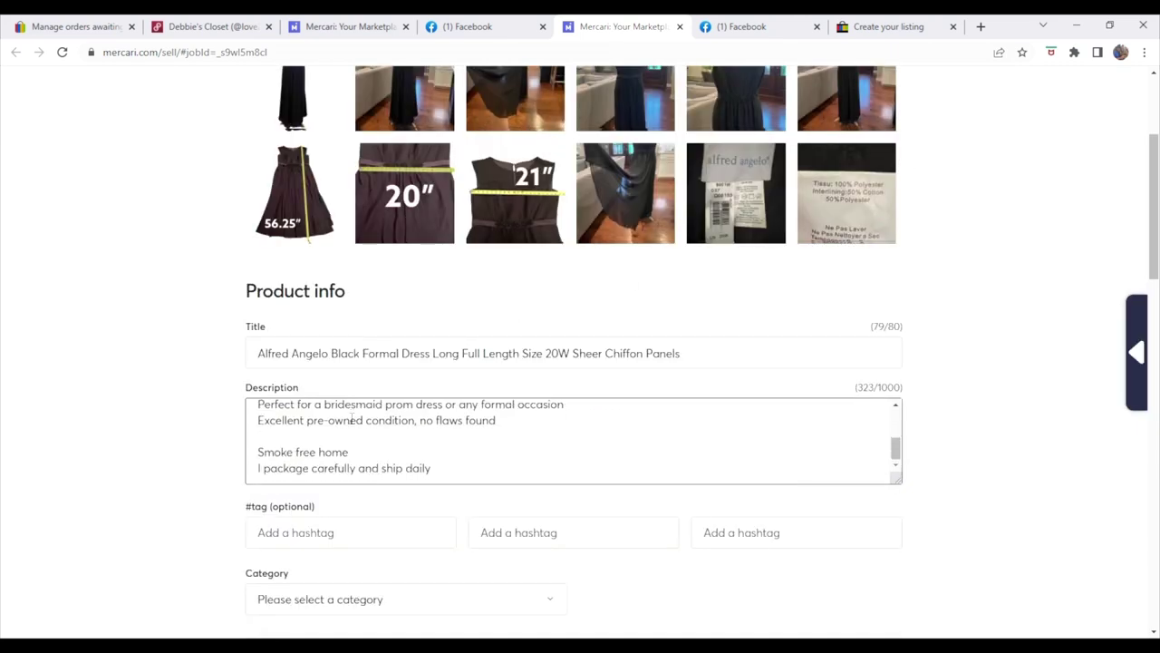
pyautogui.scroll(-2, 358, 423)
pyautogui.scroll(1, 344, 236)
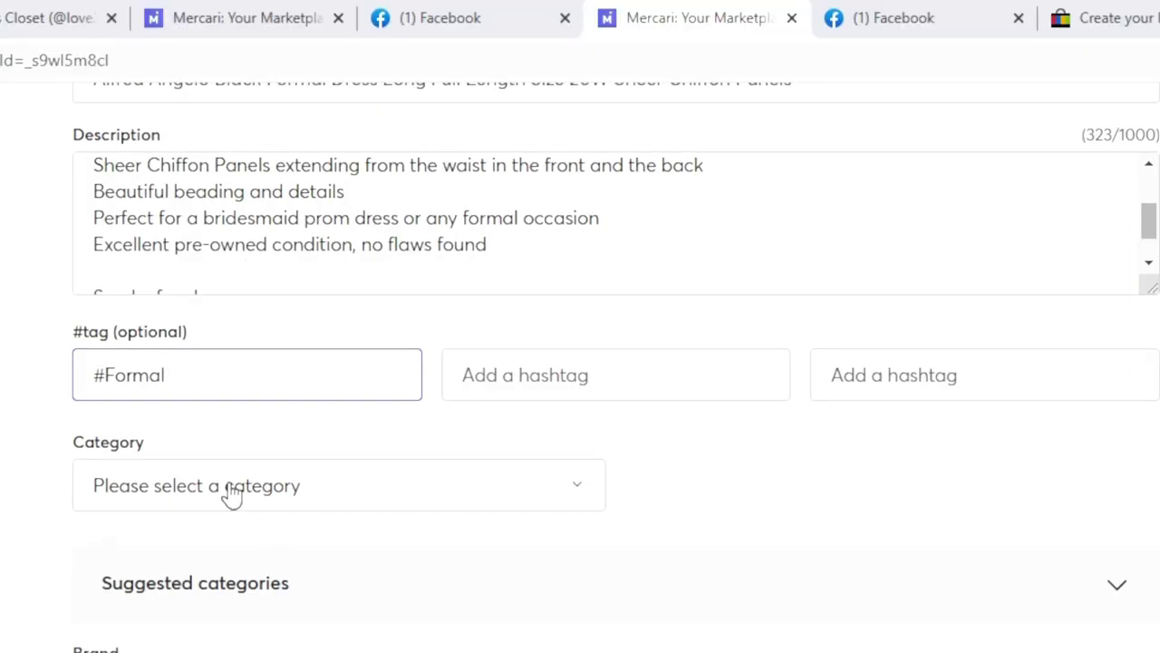
# Step: Set the Mercari listing's category to Women, Dresses, with the subcategory Maxi
pyautogui.scroll(-1, 233, 489)
pyautogui.click(238, 373)
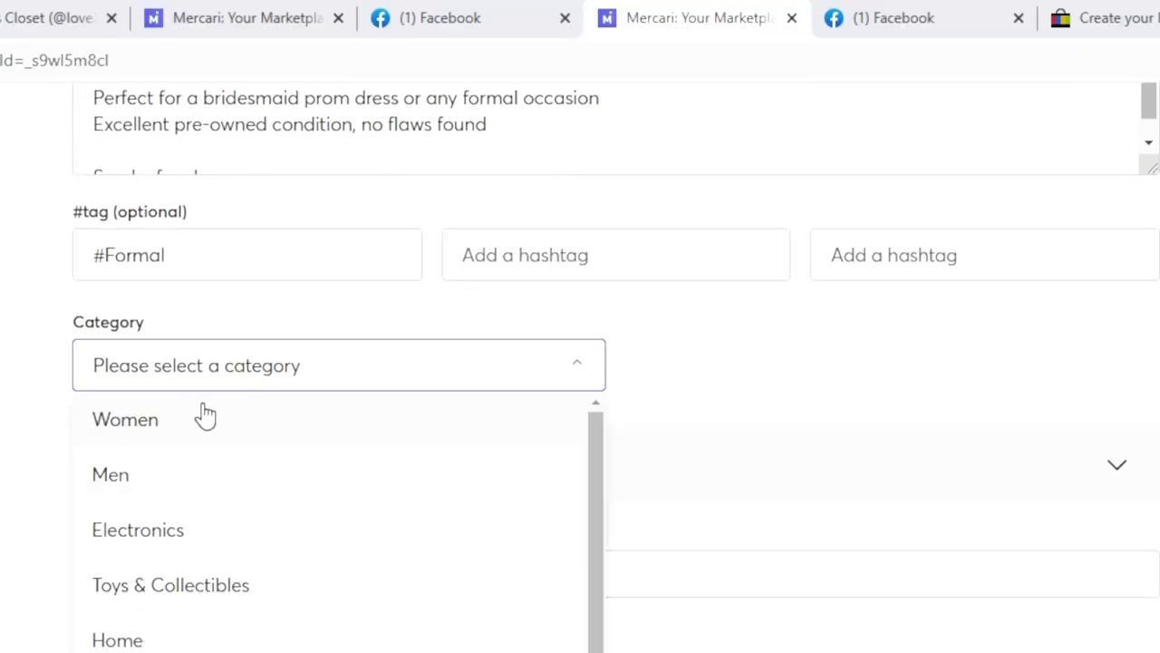
pyautogui.click(168, 424)
pyautogui.click(710, 378)
pyautogui.click(689, 420)
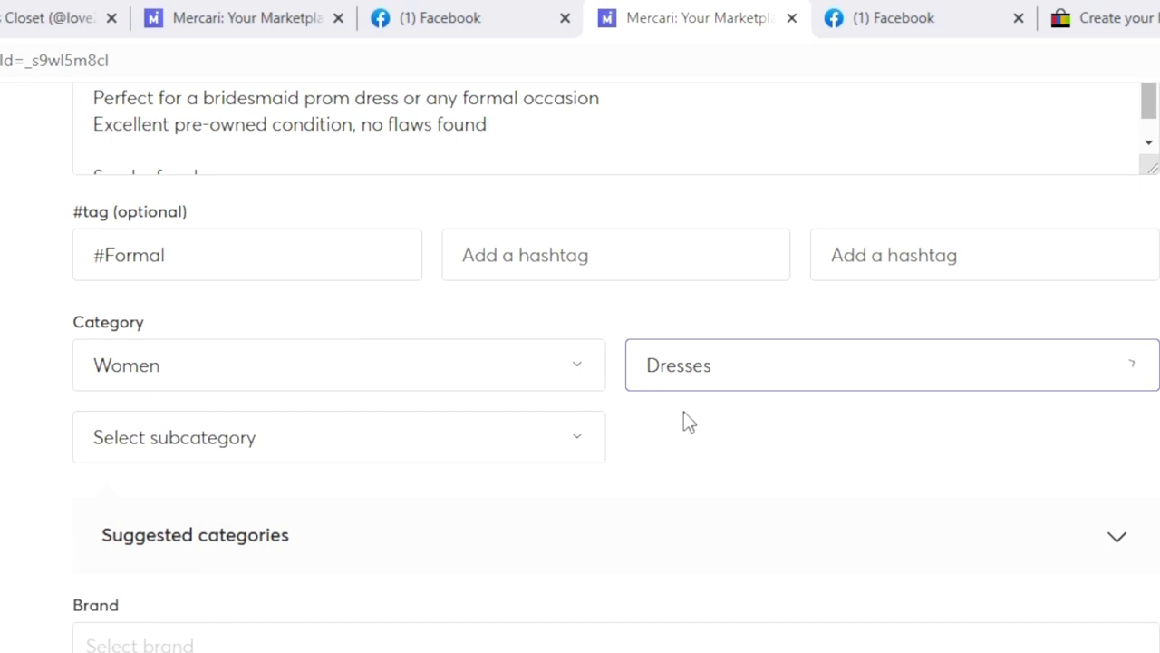
pyautogui.click(122, 440)
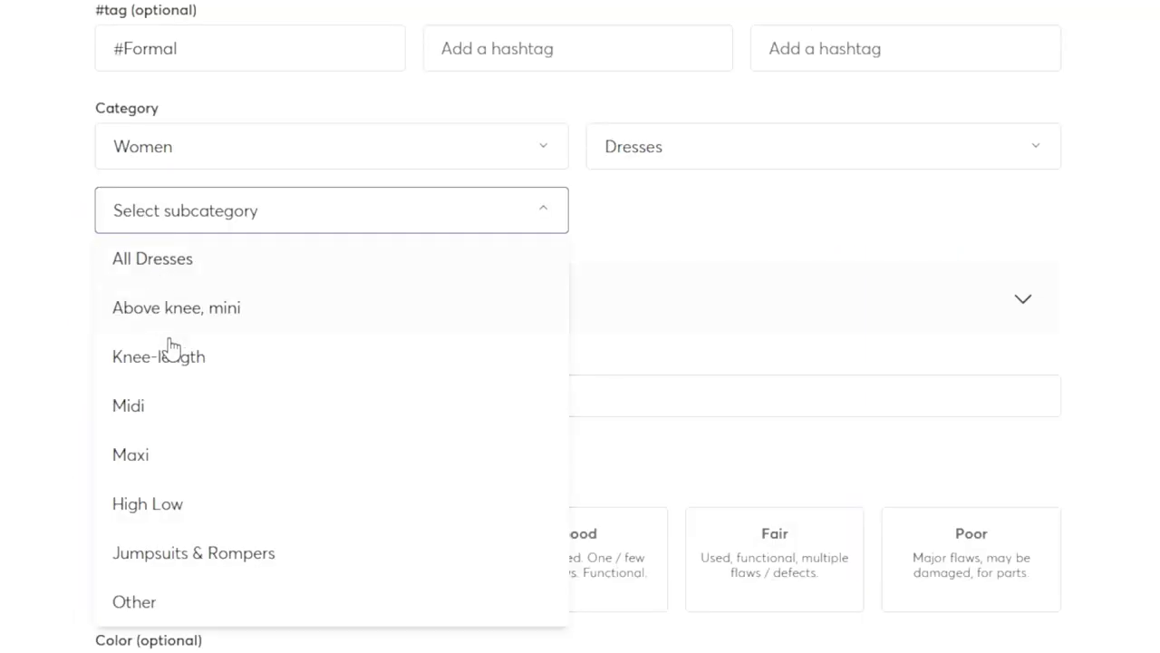
pyautogui.click(152, 465)
# Step: Assign the suggested brand Alfred Angelo and set the dress's condition to Good
pyautogui.click(187, 401)
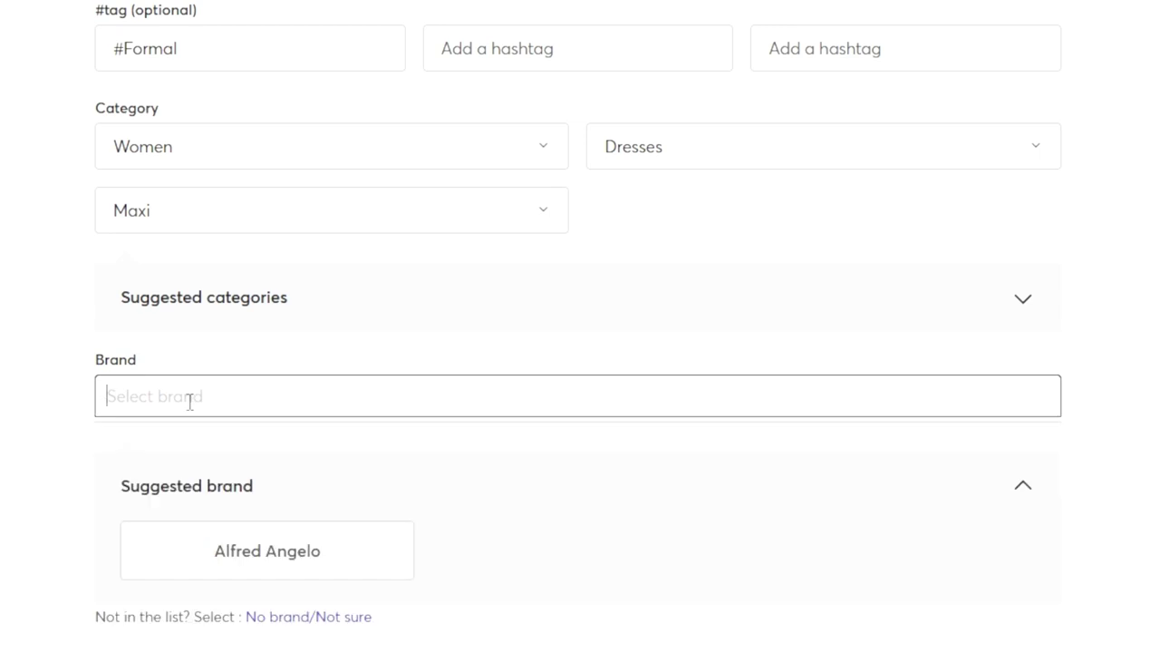
pyautogui.scroll(-1, 357, 567)
pyautogui.click(297, 451)
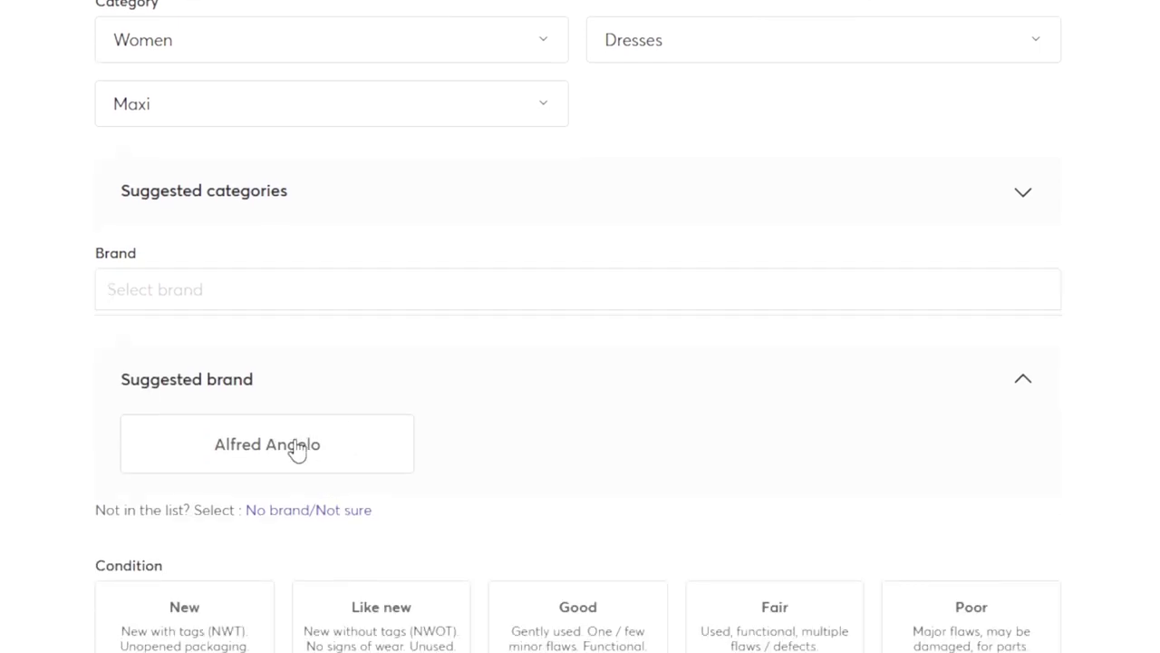
pyautogui.scroll(-2, 290, 446)
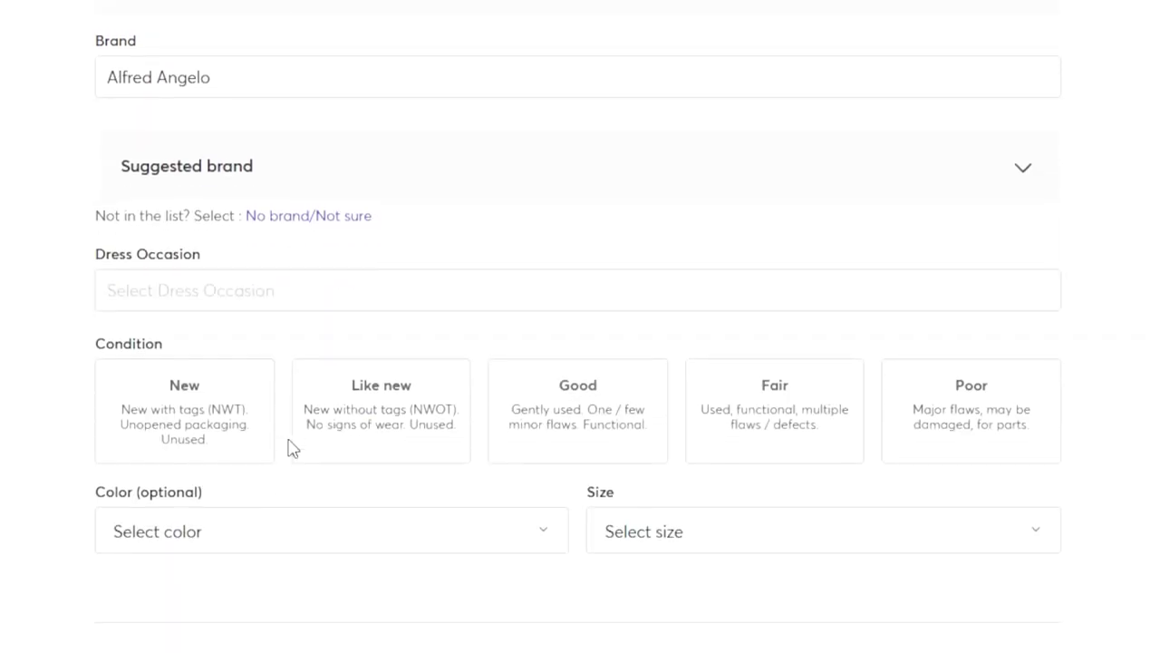
pyautogui.click(573, 422)
# Step: Set the dress's color to Black and its size to 2XL (20-22)
pyautogui.scroll(-2, 237, 335)
pyautogui.click(237, 335)
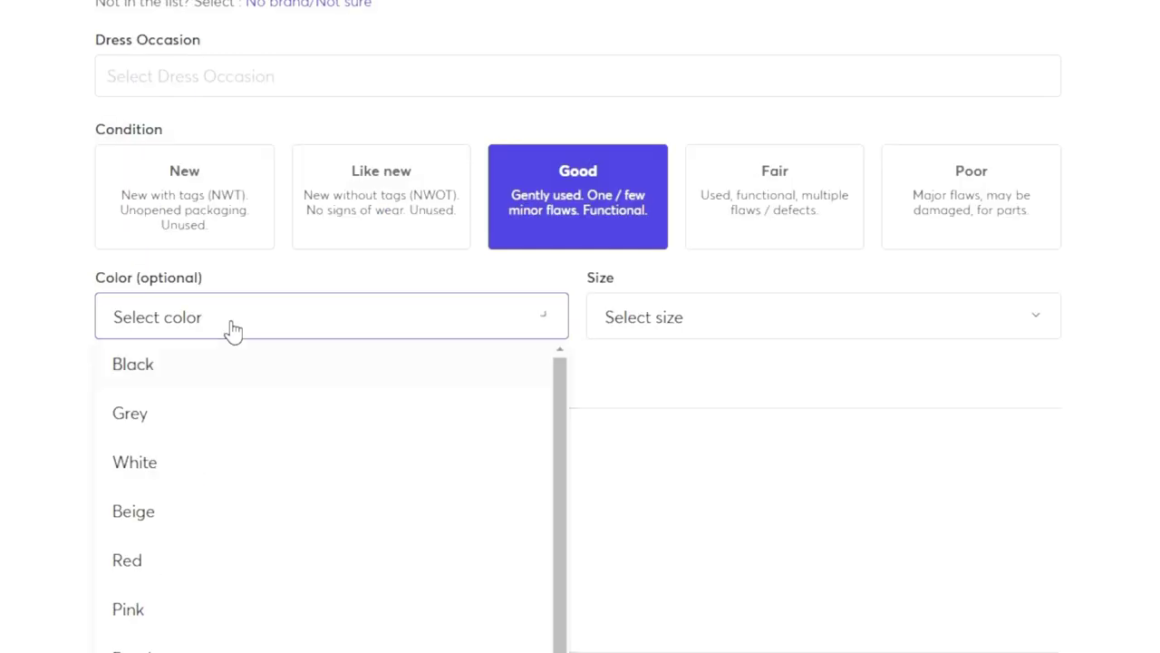
pyautogui.click(136, 372)
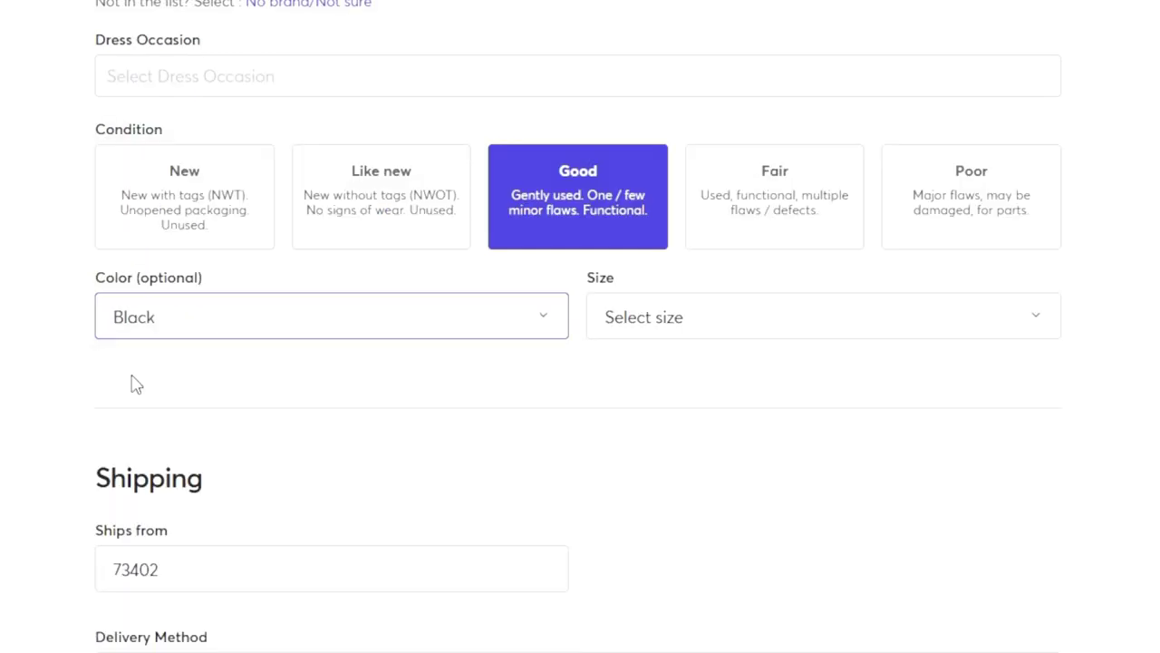
pyautogui.click(672, 333)
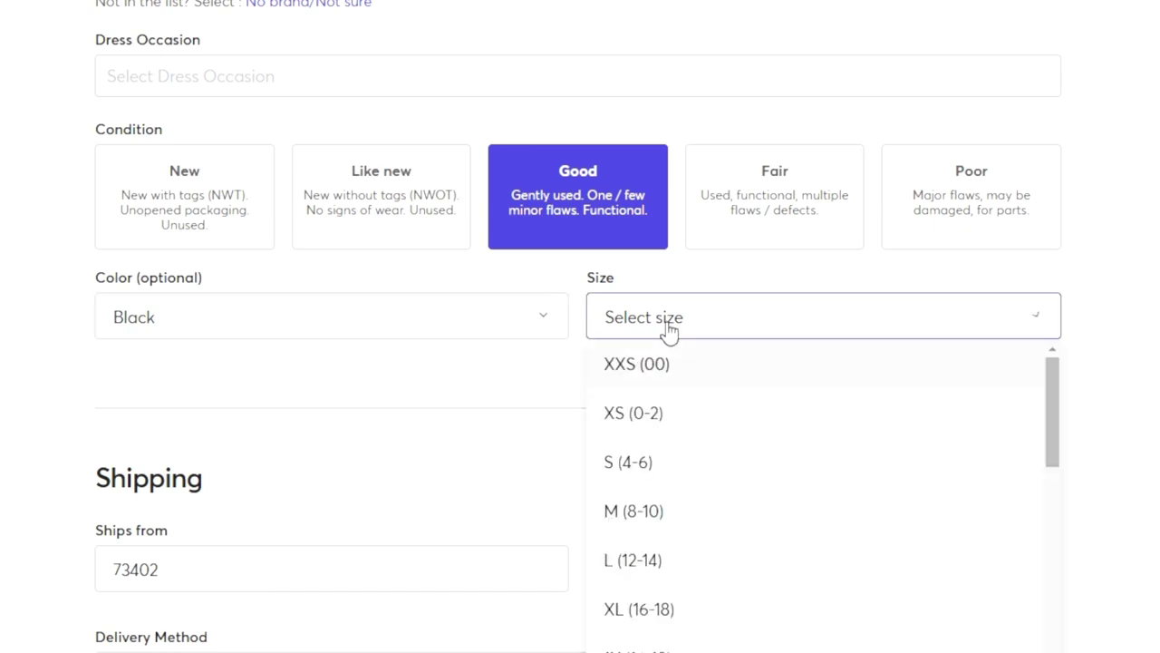
pyautogui.scroll(-3, 667, 353)
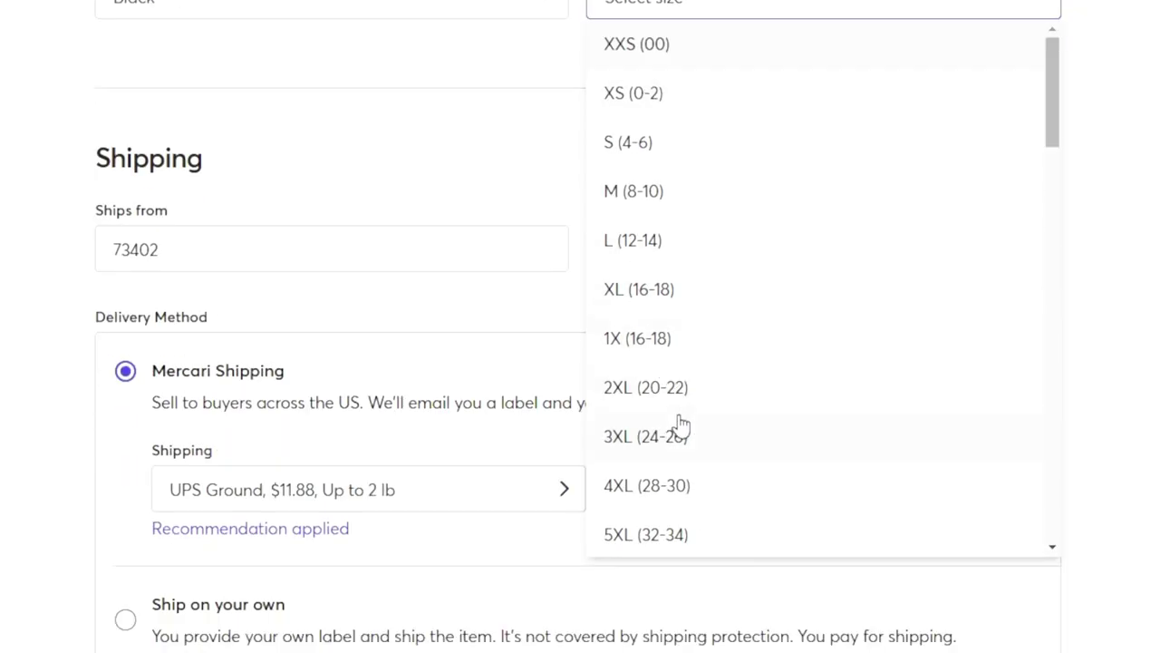
pyautogui.click(645, 392)
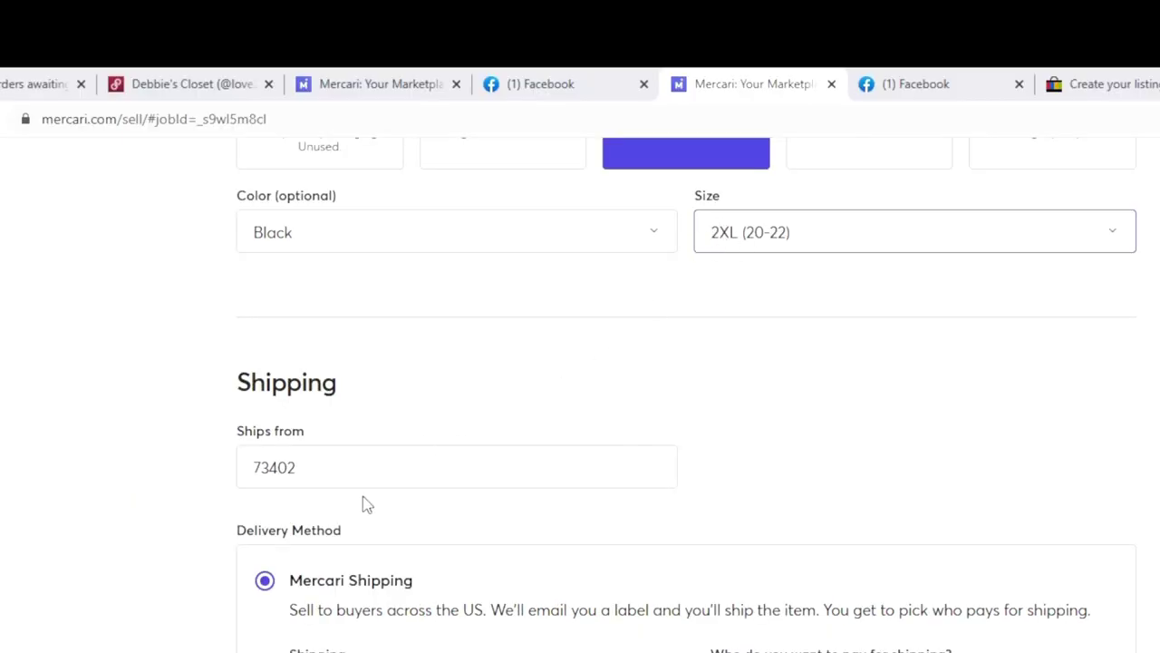
# Step: Change the Mercari shipping carrier for the 2 lb package to FedEx SmartPost and save the choice
pyautogui.scroll(-2, 290, 489)
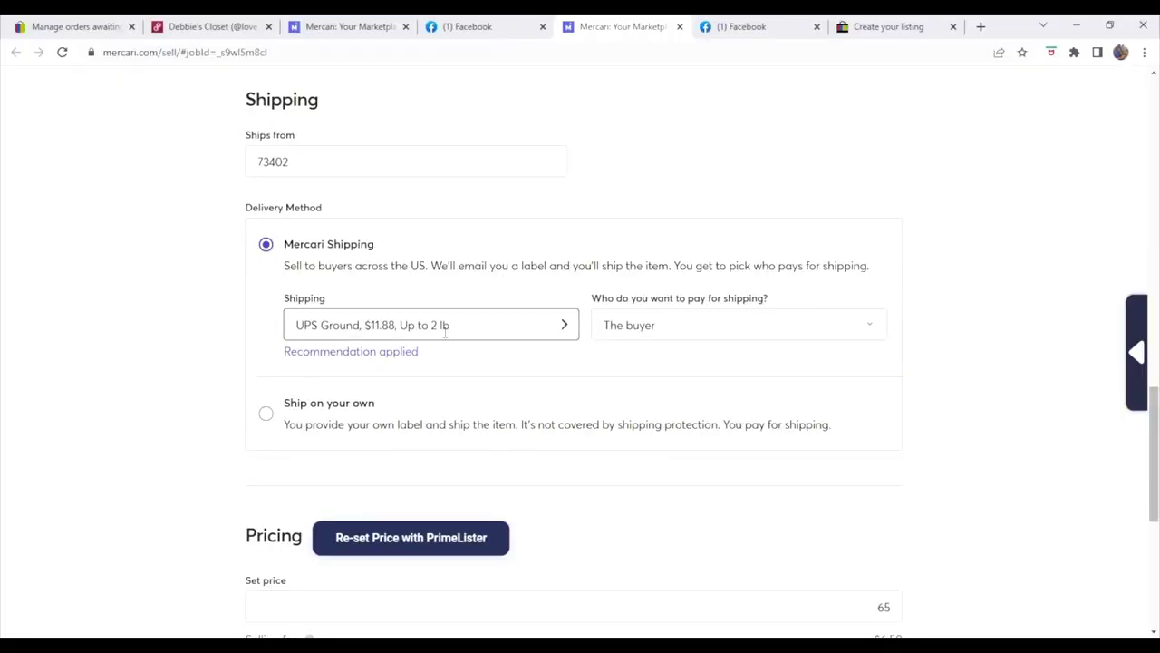
pyautogui.click(445, 331)
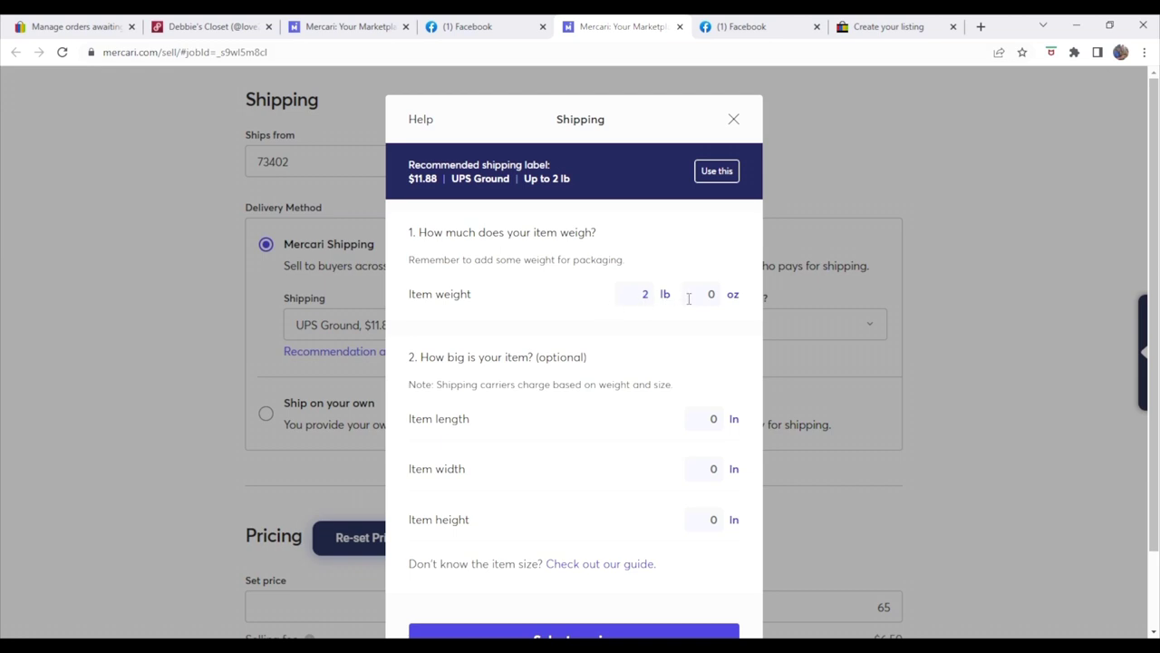
pyautogui.scroll(-2, 689, 298)
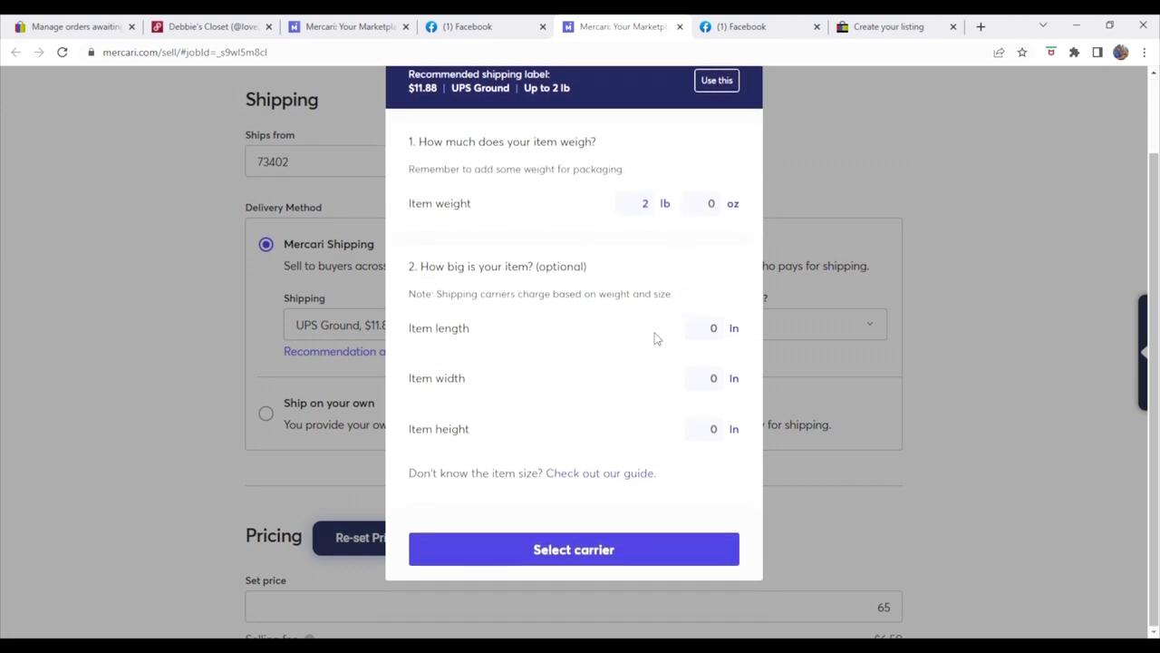
pyautogui.click(553, 551)
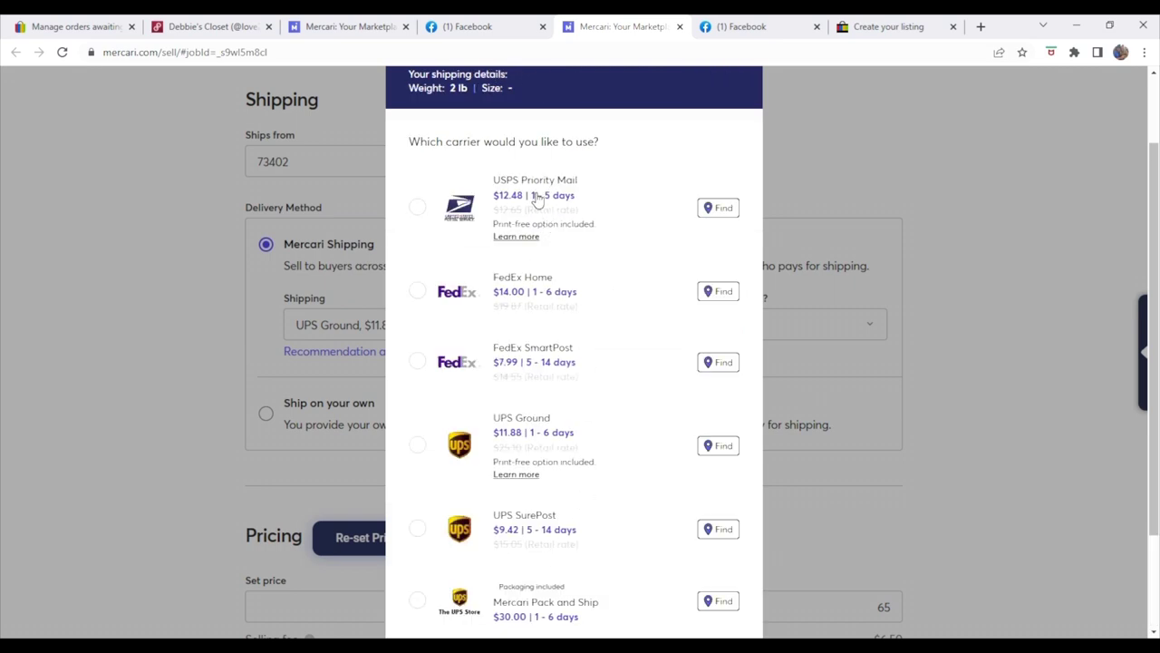
pyautogui.scroll(-1, 537, 237)
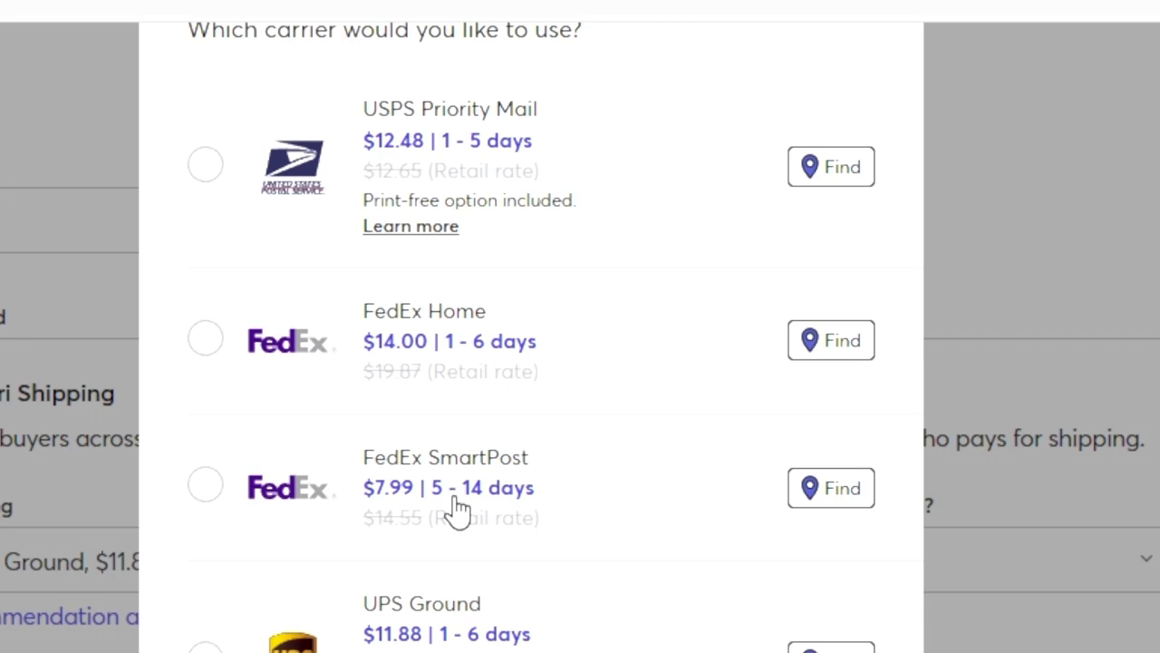
pyautogui.click(458, 508)
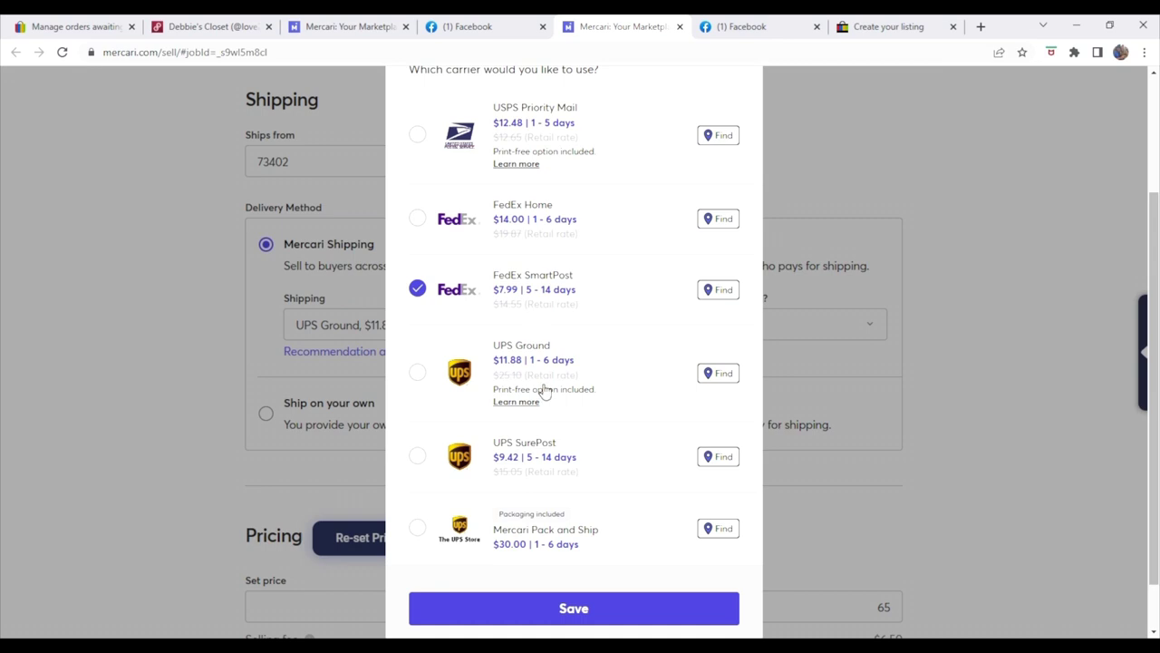
pyautogui.scroll(-1, 544, 390)
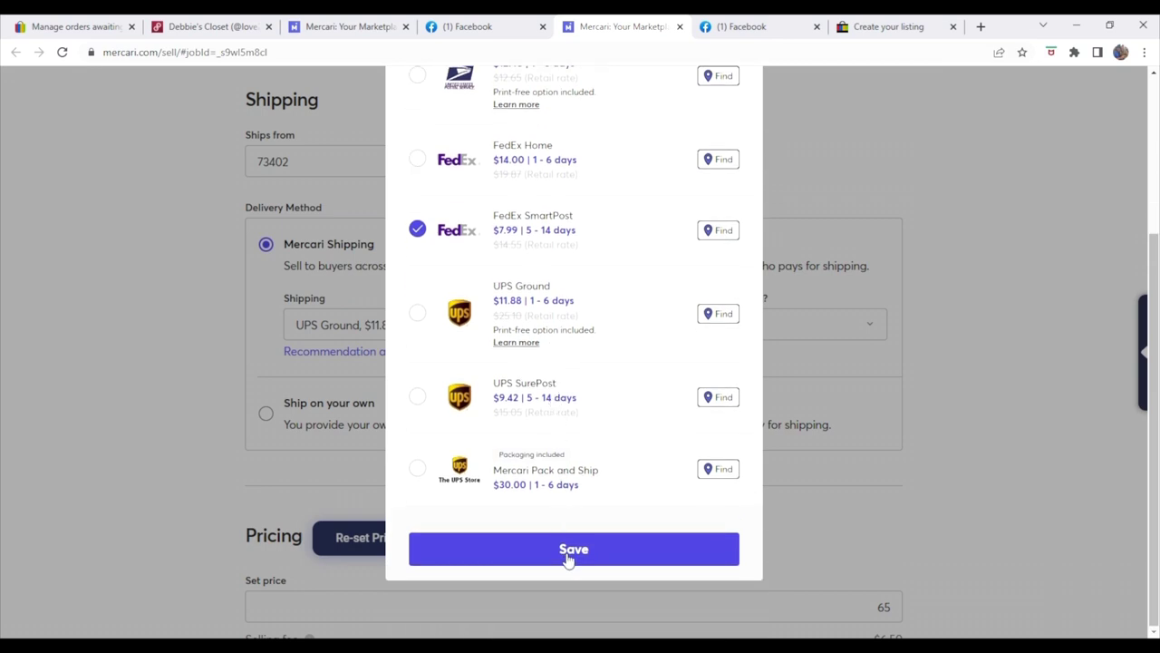
pyautogui.click(568, 555)
# Step: Set the Mercari price to 72 and the smart pricing floor price to 65
pyautogui.scroll(-3, 554, 362)
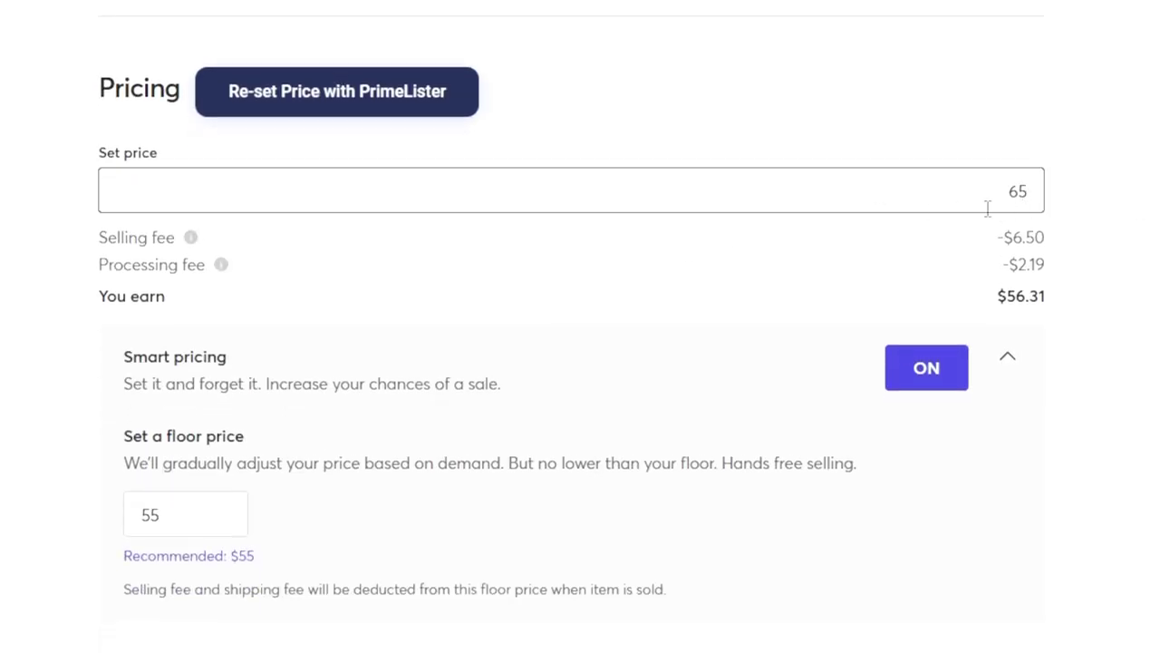
pyautogui.moveTo(1008, 190); pyautogui.dragTo(1111, 202)
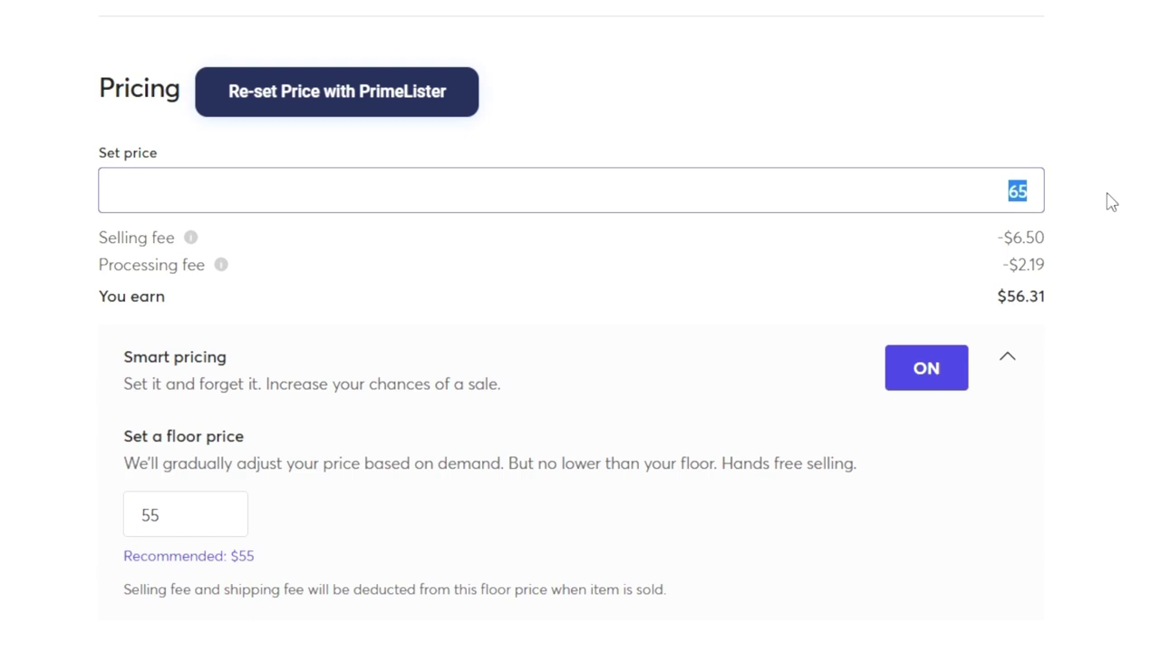
pyautogui.write('72')
pyautogui.click(203, 524)
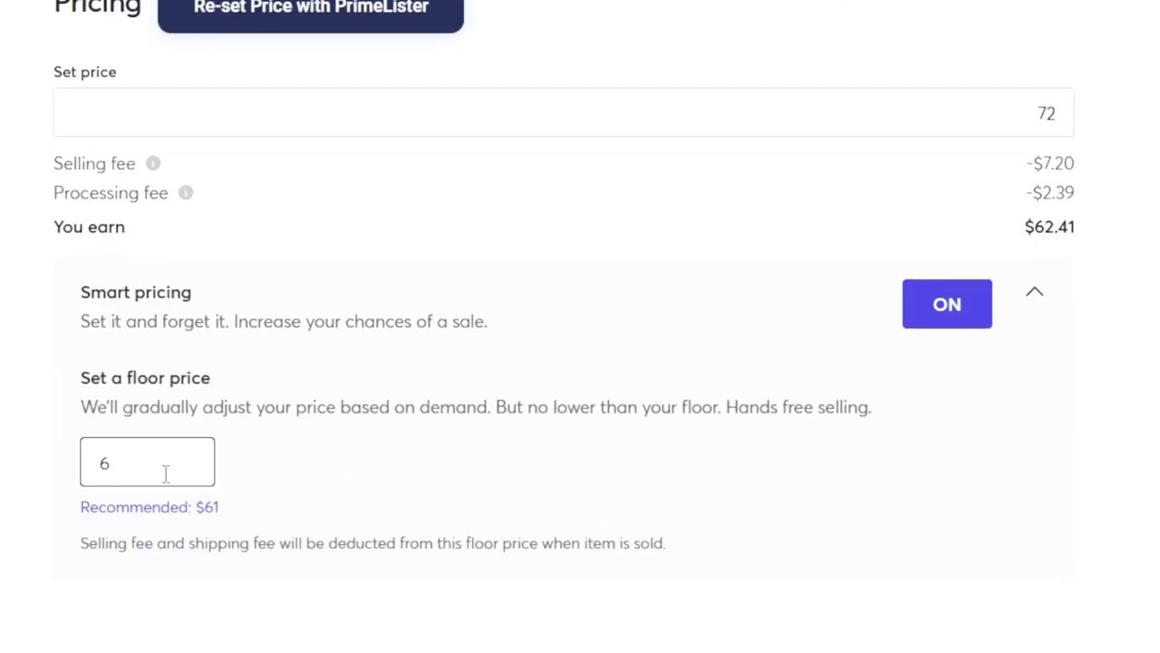
pyautogui.write('5')
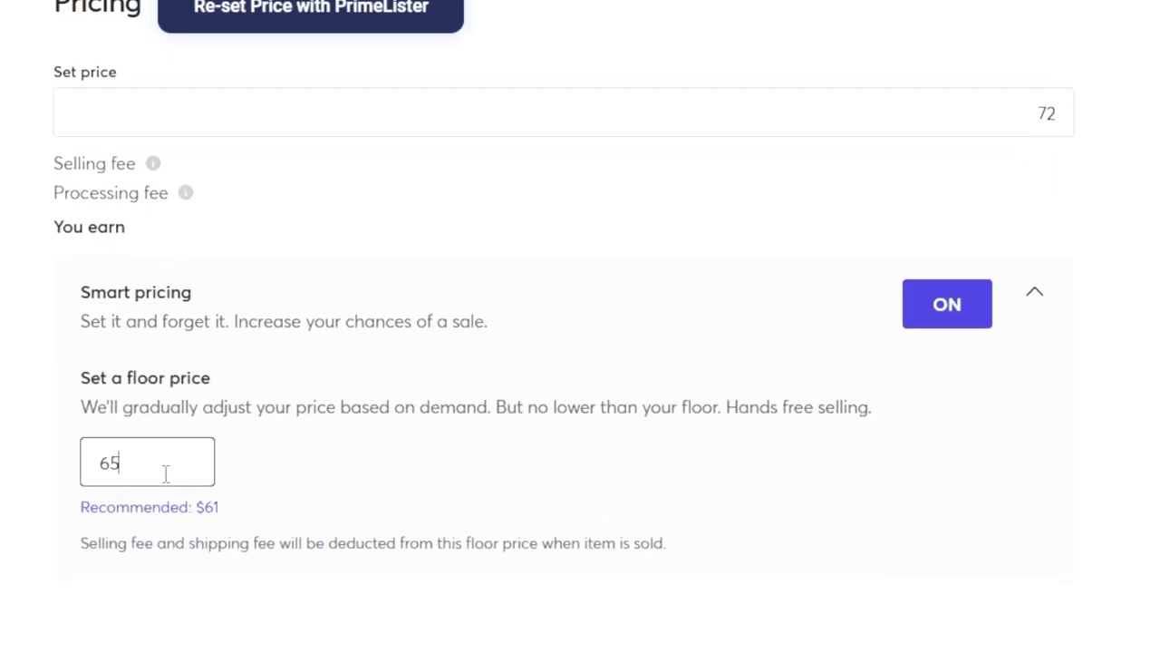
pyautogui.click(355, 583)
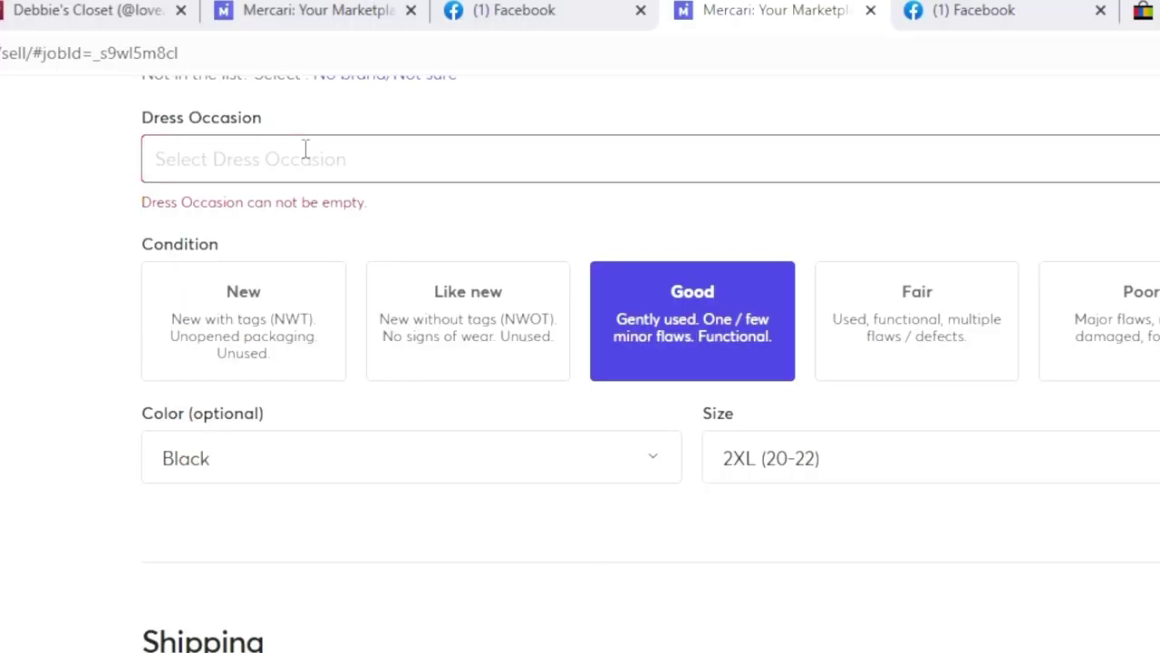
# Step: Set the dress occasion to Formal and the dress style to Ball Gown
pyautogui.click(304, 153)
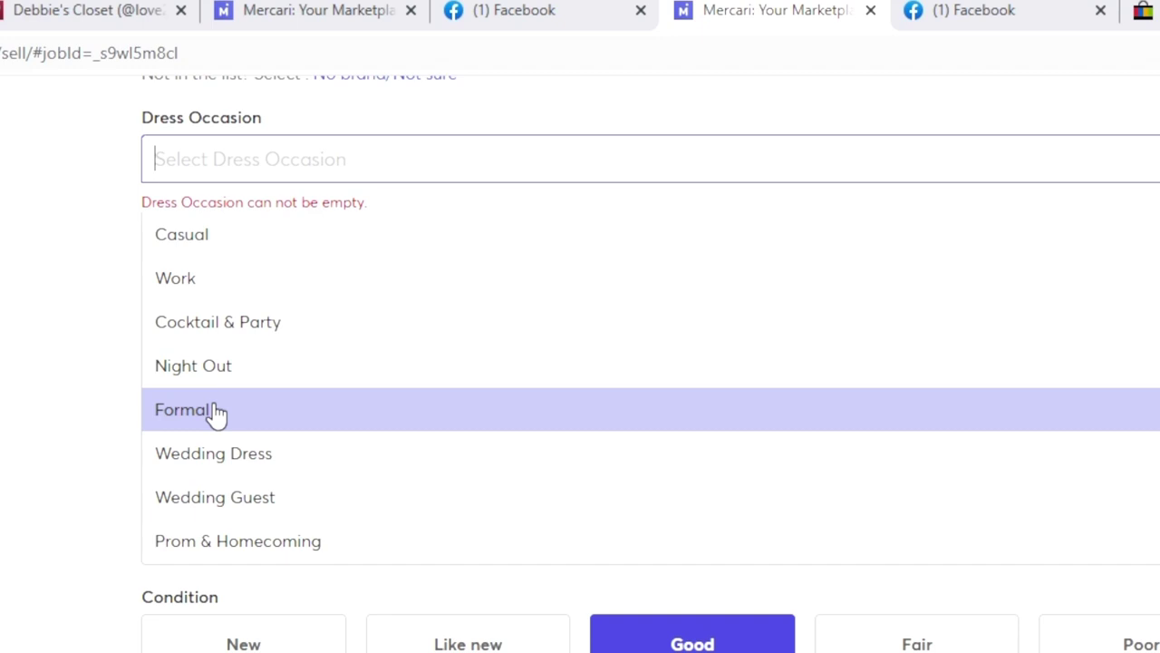
pyautogui.click(216, 412)
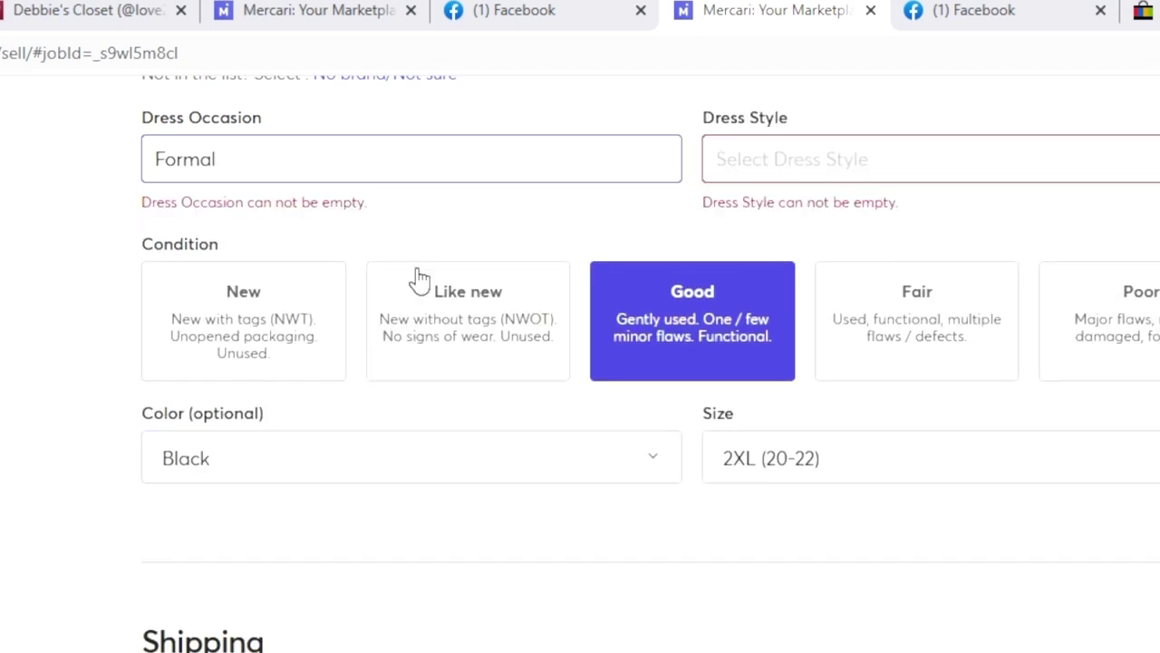
pyautogui.click(762, 159)
pyautogui.scroll(-3, 777, 531)
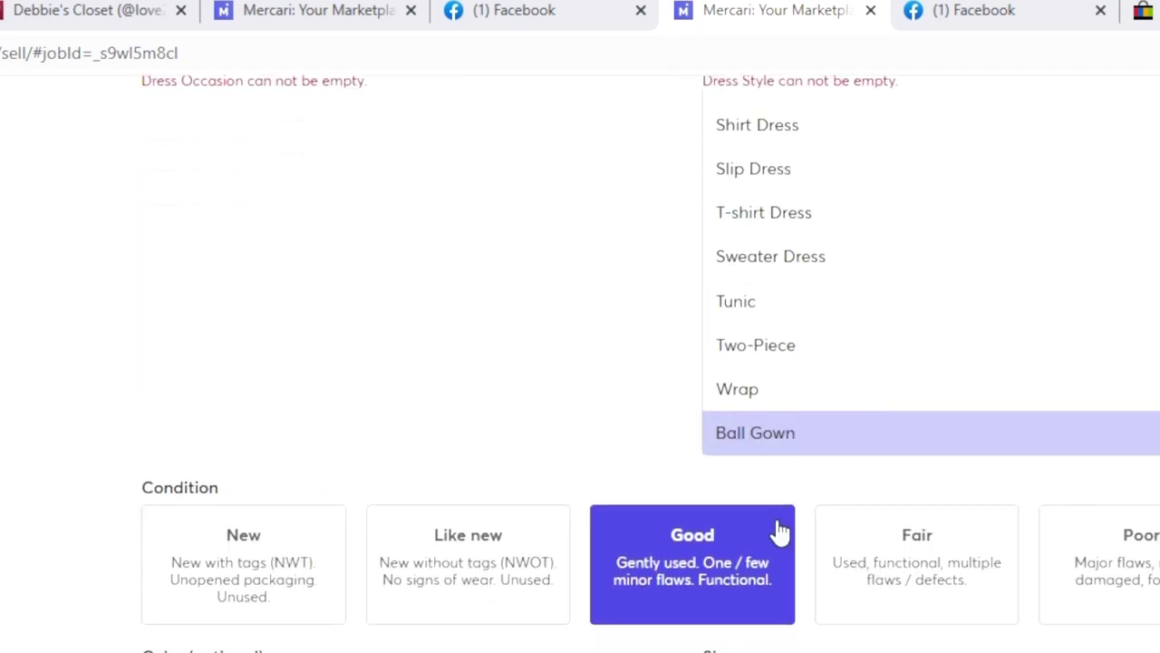
pyautogui.click(781, 435)
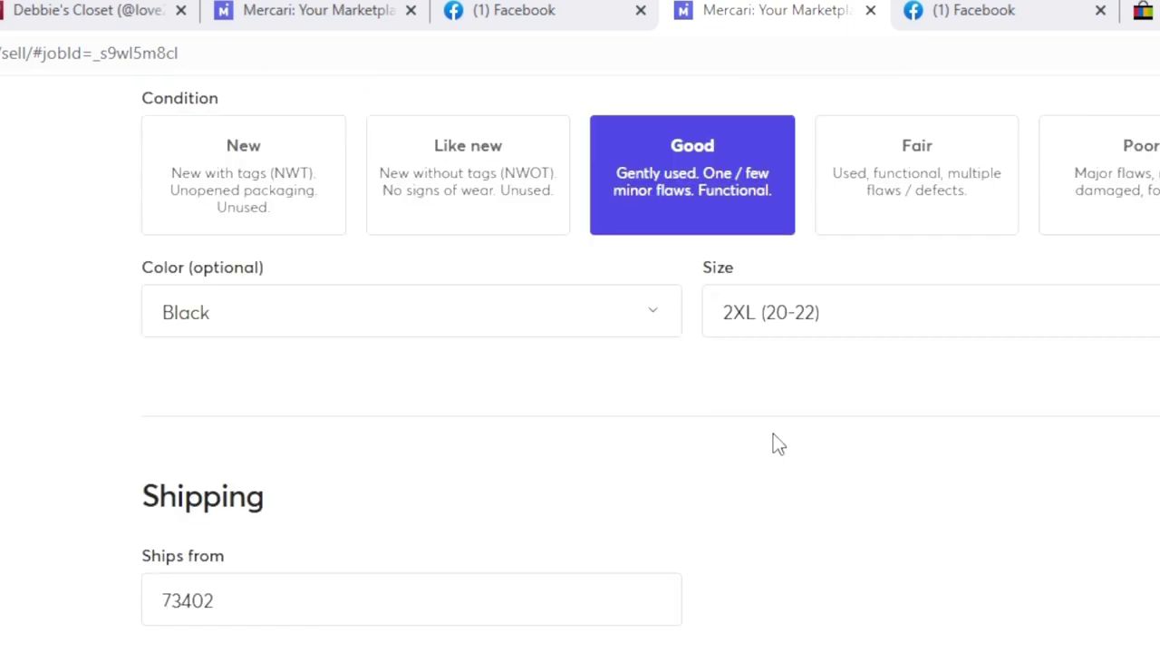
# Step: Publish the completed Mercari listing and look over its item page
pyautogui.scroll(4, 773, 443)
pyautogui.scroll(-15, 785, 426)
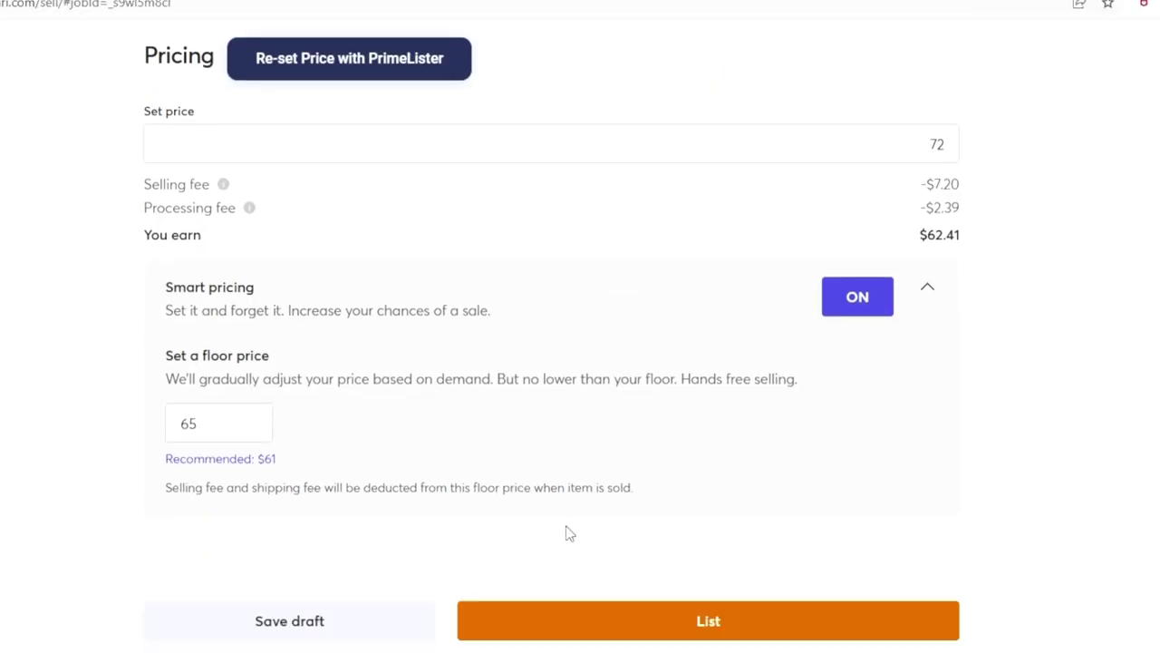
pyautogui.click(718, 624)
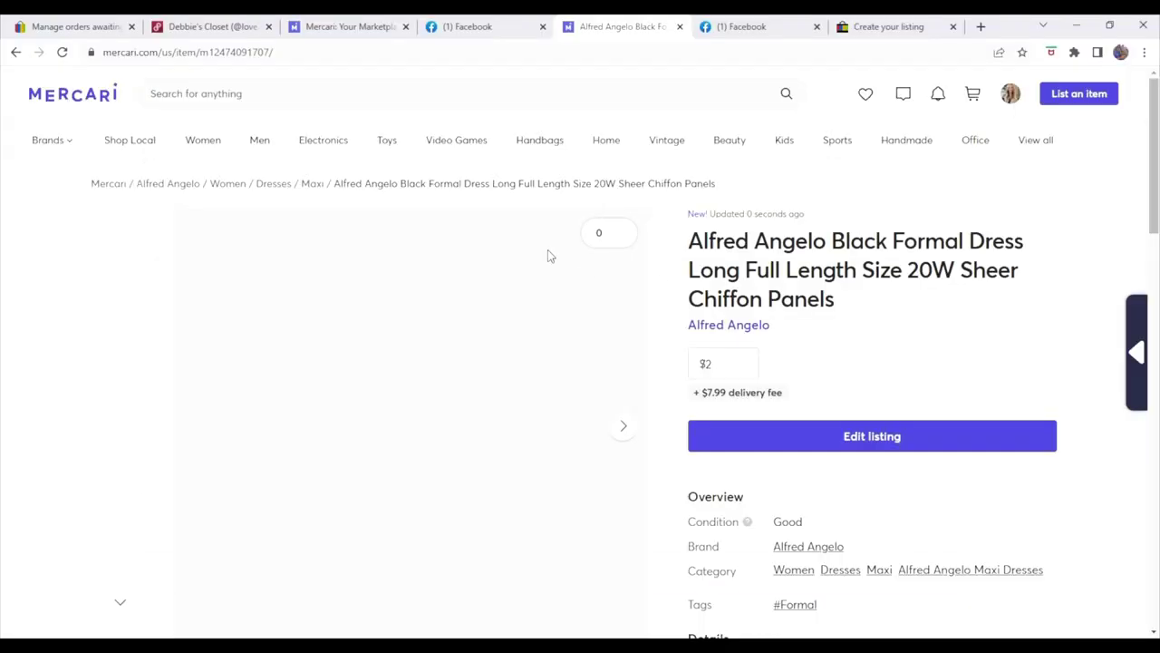
pyautogui.scroll(-3, 555, 246)
pyautogui.scroll(3, 556, 246)
# Step: Switch to the Facebook Marketplace draft for the dress and set its price to $70
pyautogui.click(766, 26)
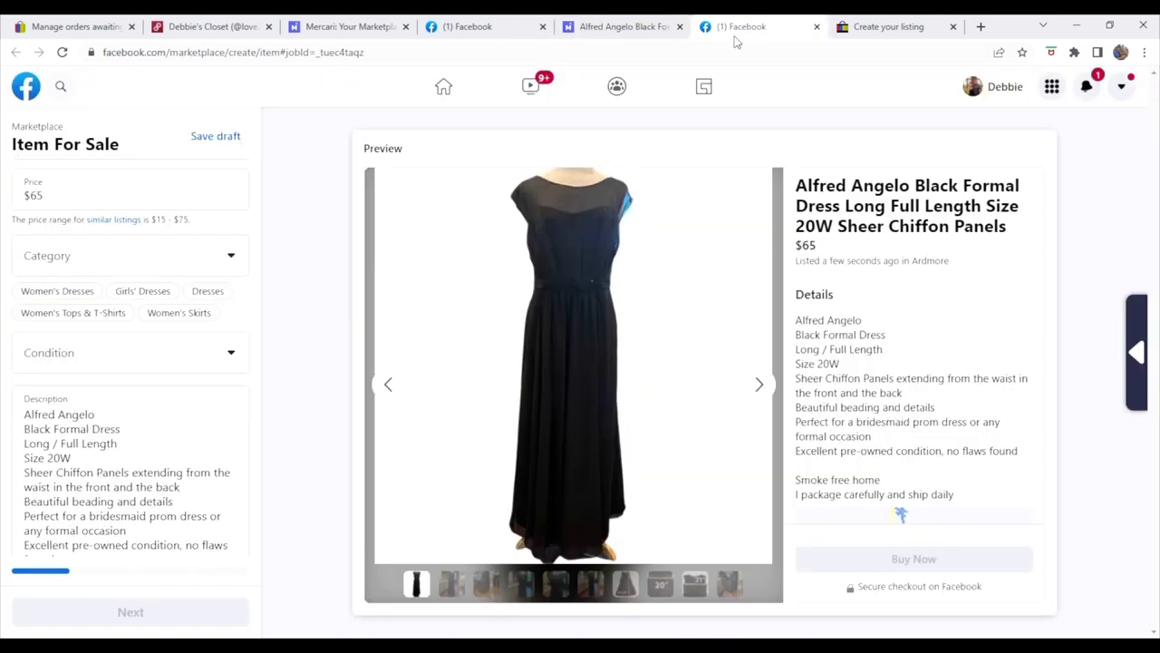
pyautogui.scroll(2, 66, 344)
pyautogui.click(66, 339)
pyautogui.press('BackSpace')
pyautogui.press('BackSpace')
pyautogui.press('BackSpace')
pyautogui.write('$75')
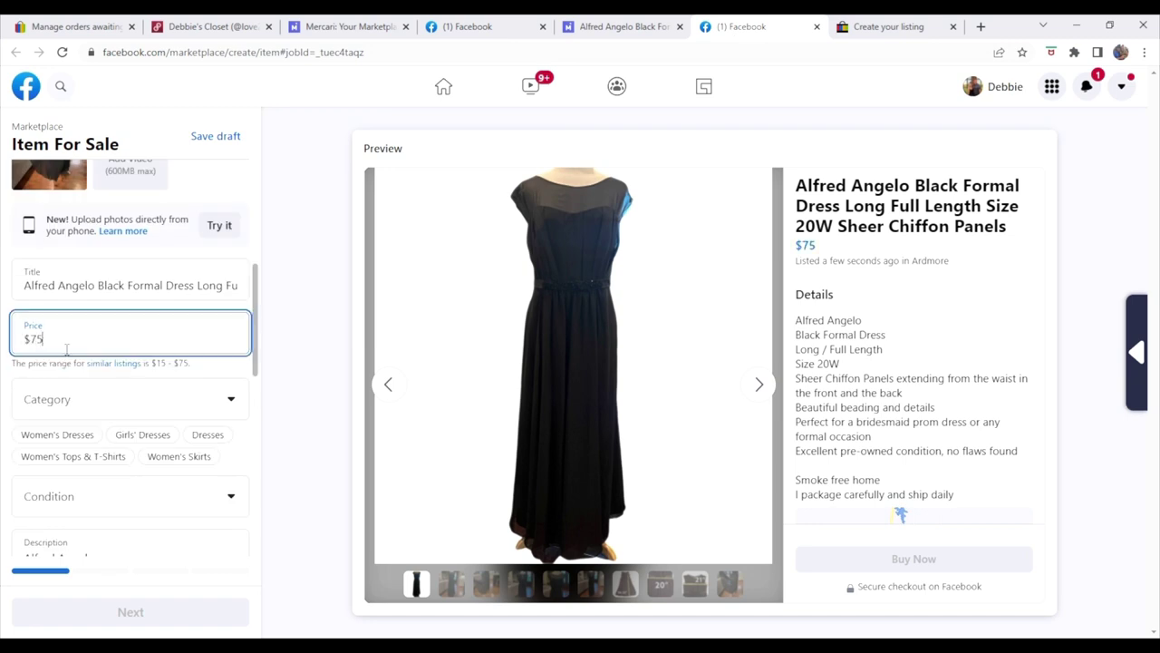
pyautogui.press('BackSpace')
pyautogui.write('0')
# Step: Set the listing's category to Women's Dresses and its condition to Used - Good
pyautogui.click(57, 434)
pyautogui.scroll(-1, 81, 415)
pyautogui.click(91, 287)
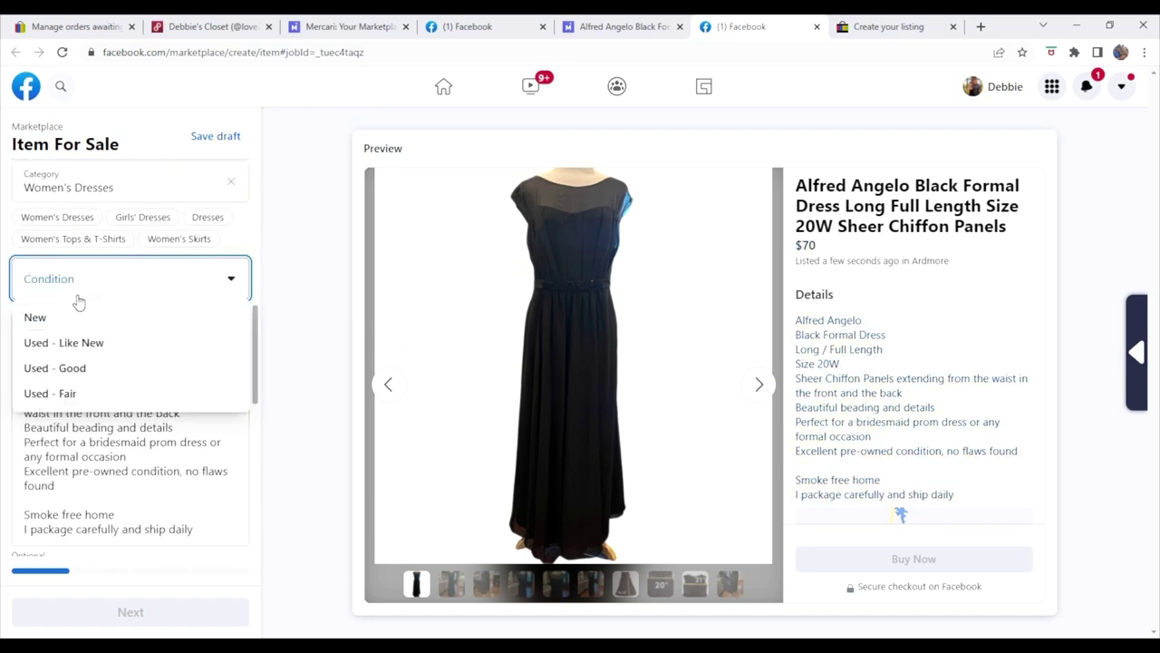
pyautogui.click(69, 372)
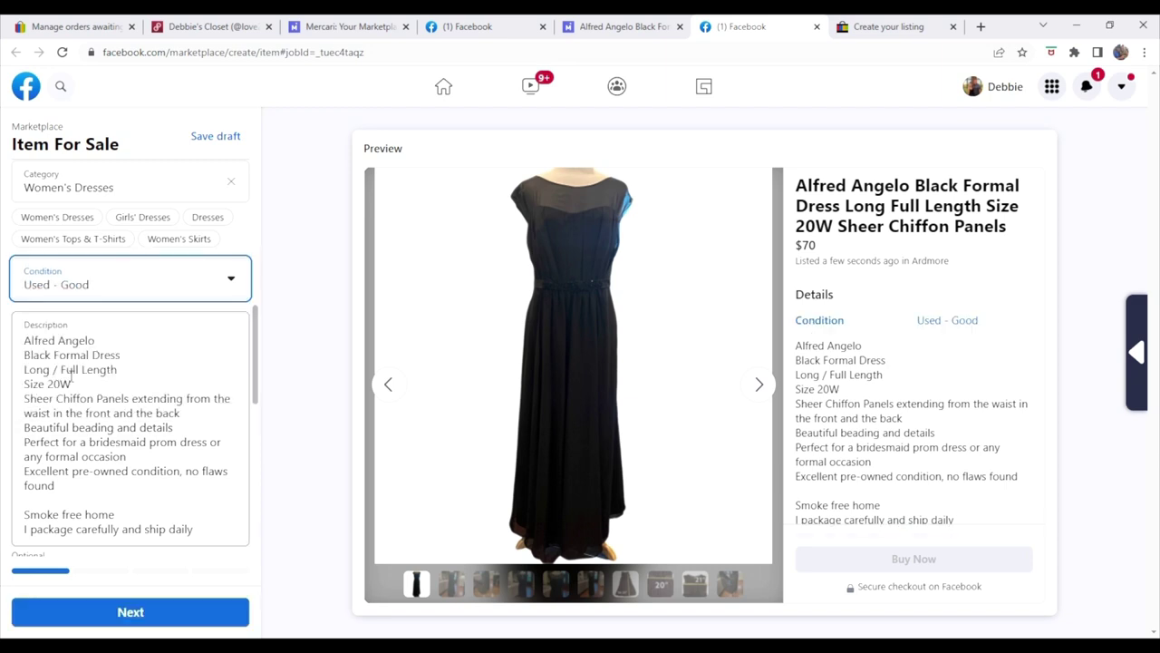
# Step: Set the women's clothing size to the plus size 20W
pyautogui.scroll(-4, 114, 330)
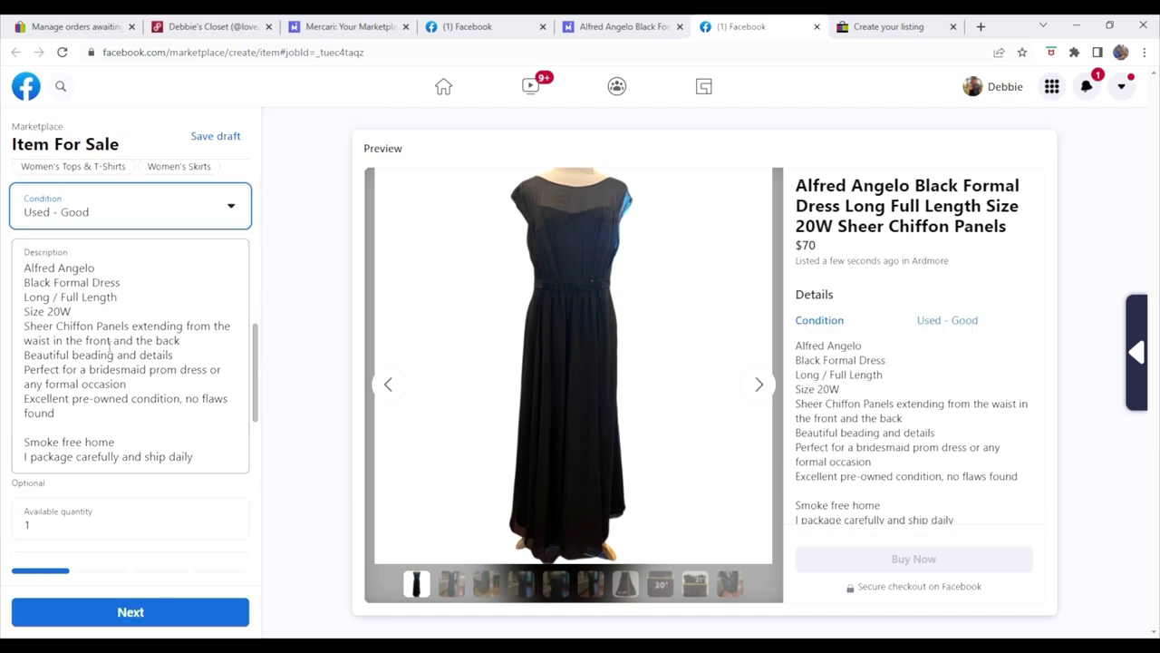
pyautogui.scroll(-1, 102, 346)
pyautogui.click(148, 345)
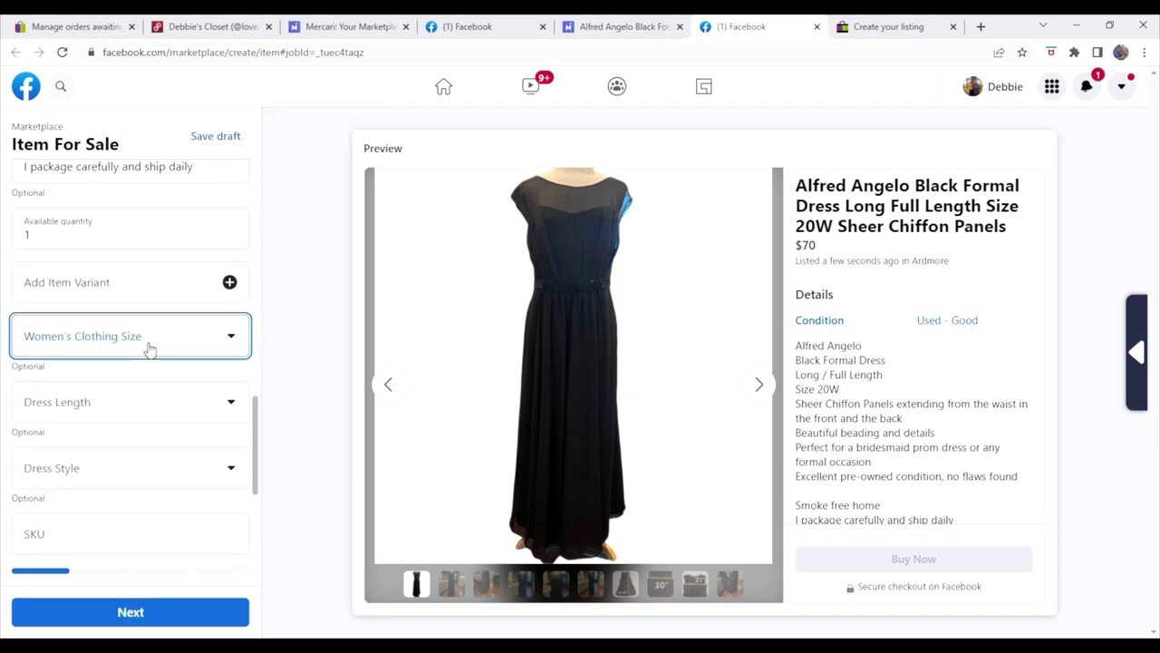
pyautogui.scroll(-2, 94, 430)
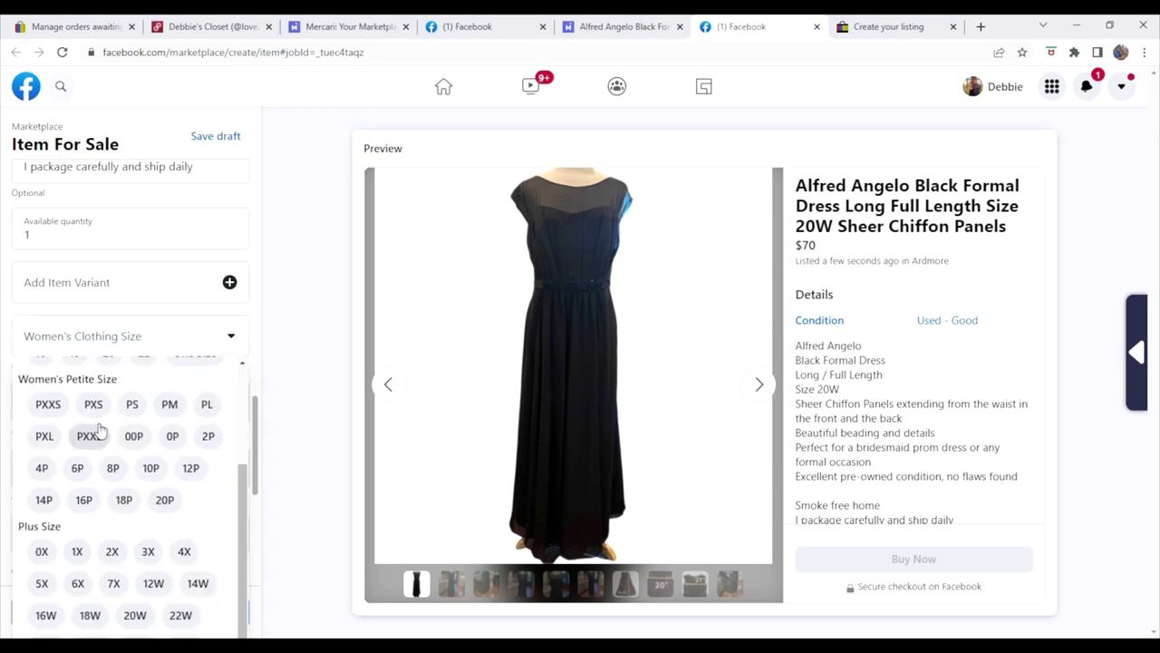
pyautogui.click(134, 614)
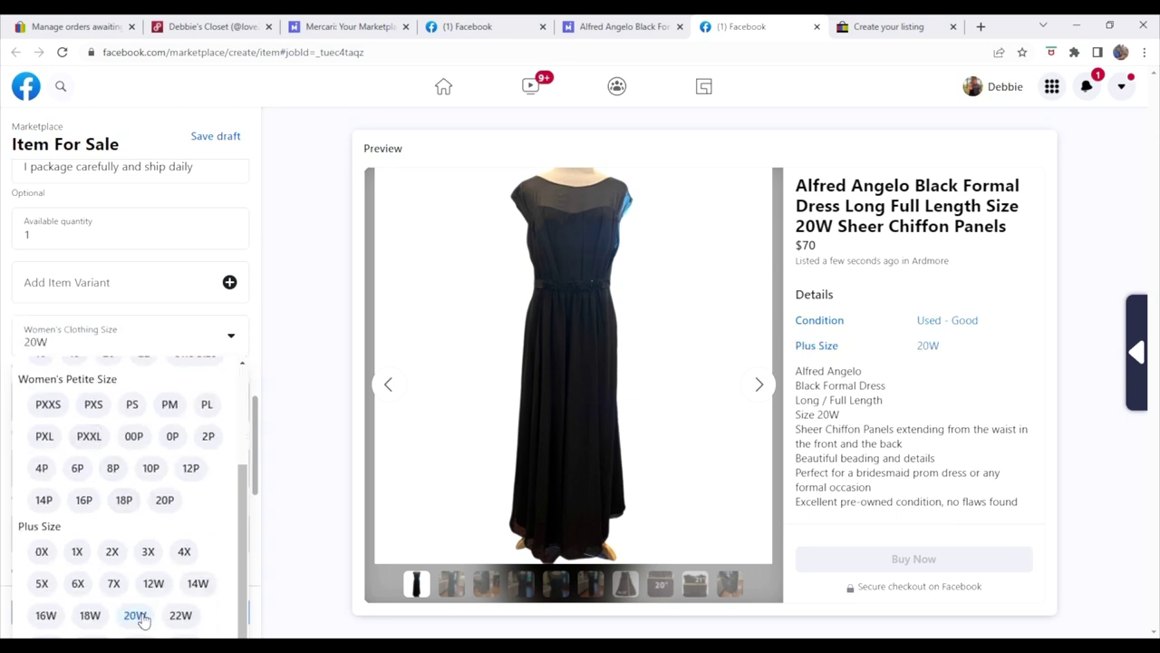
pyautogui.click(167, 353)
# Step: Set the dress length to Long and the dress style to Ball Gown
pyautogui.scroll(3, 164, 335)
pyautogui.scroll(-1, 136, 308)
pyautogui.click(120, 302)
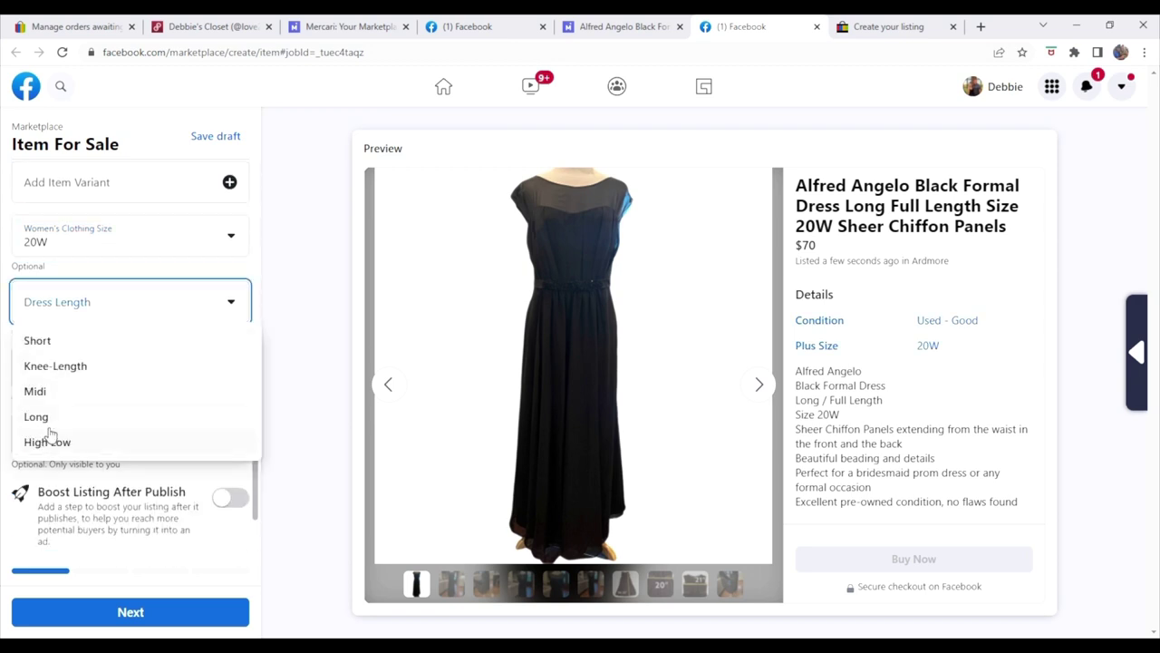
pyautogui.click(44, 416)
pyautogui.scroll(-1, 77, 372)
pyautogui.click(97, 295)
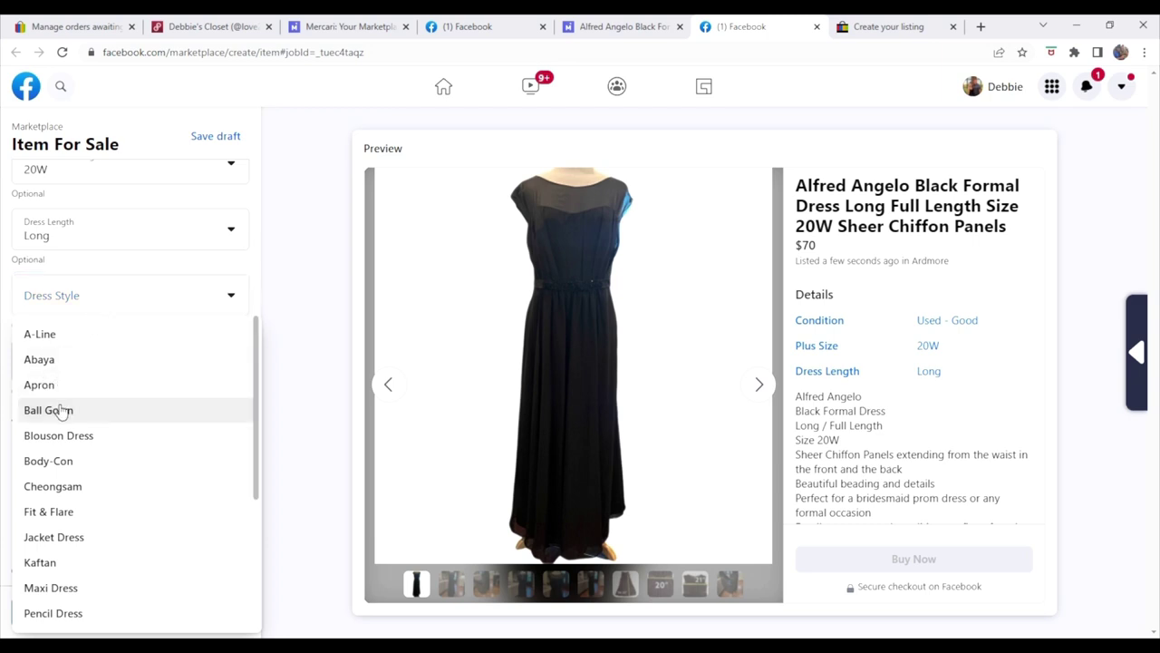
pyautogui.click(59, 409)
# Step: Enter the SKU 189 4/22/22 GW Bins $1.40, hide the listing from friends, and continue to the delivery settings
pyautogui.click(89, 369)
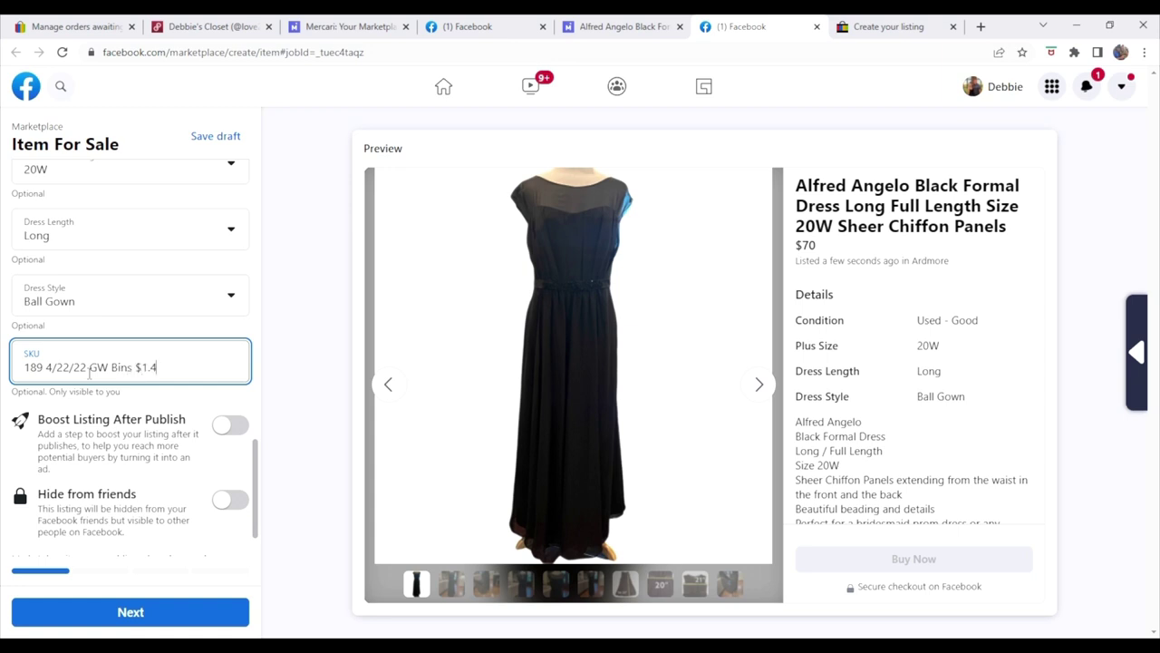
pyautogui.scroll(-2, 90, 372)
pyautogui.click(230, 426)
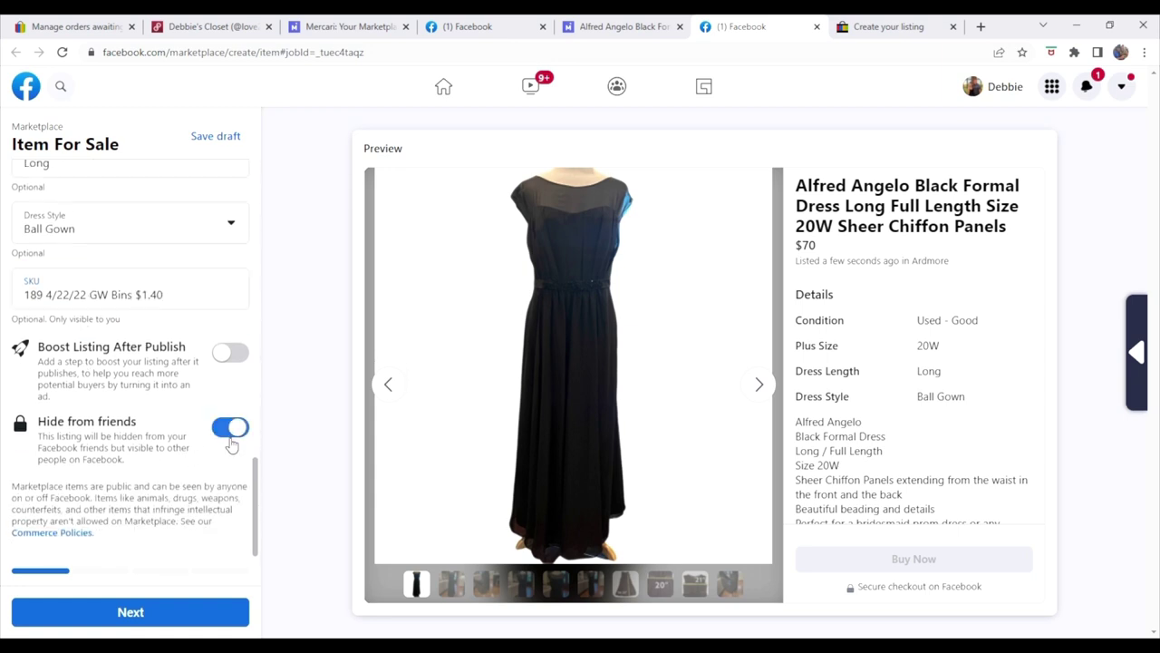
pyautogui.click(148, 616)
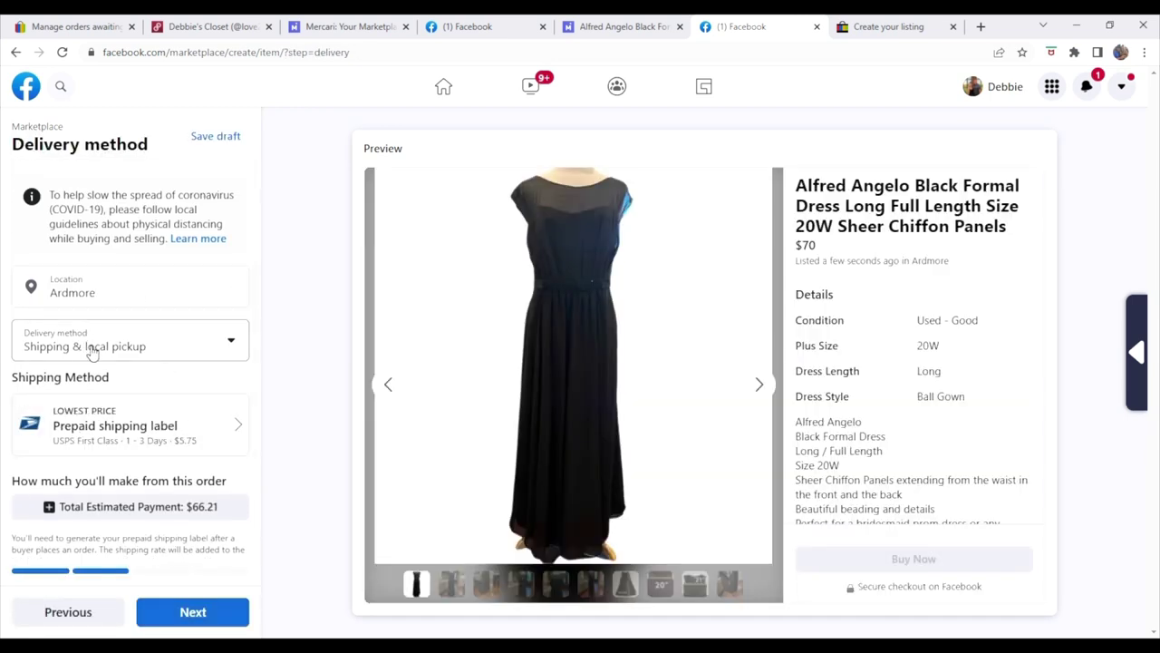
# Step: Set delivery to Shipping only, using a prepaid label for a 1-2 lbs package with USPS Priority Mail ($9.25)
pyautogui.click(135, 342)
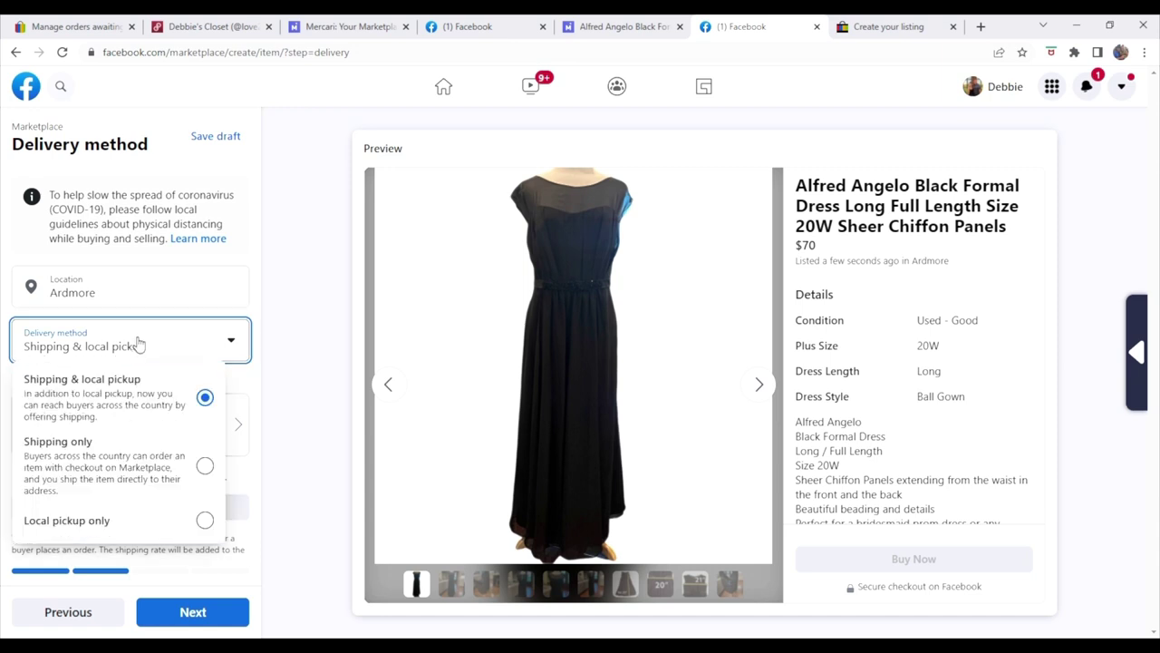
pyautogui.click(114, 453)
pyautogui.click(116, 431)
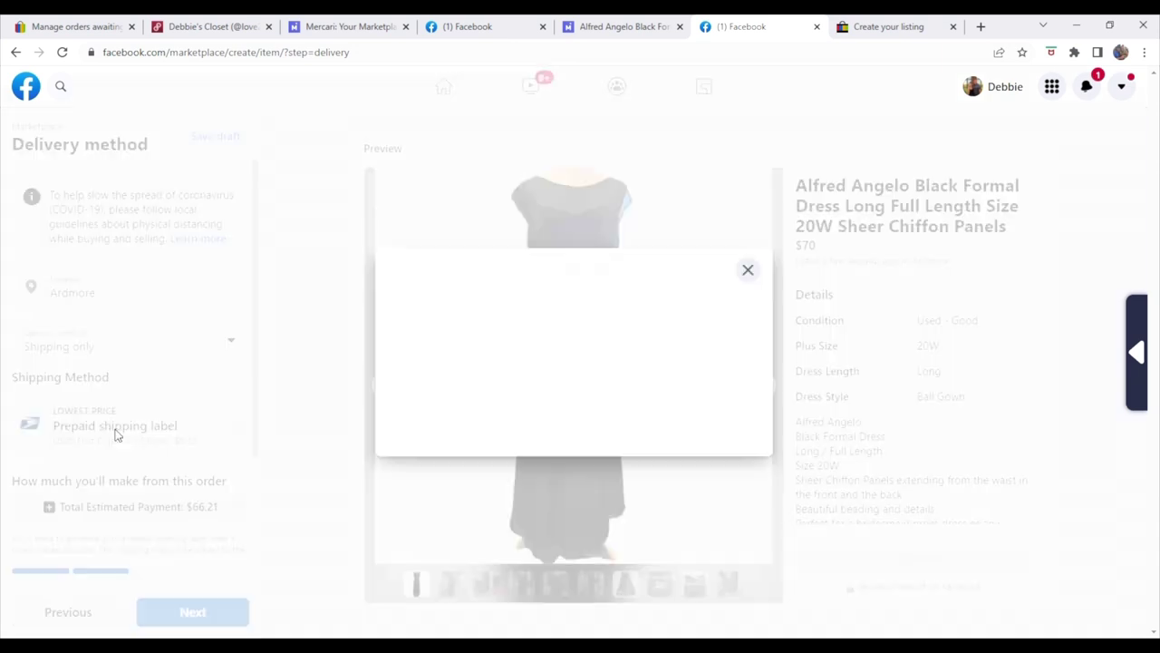
pyautogui.click(485, 363)
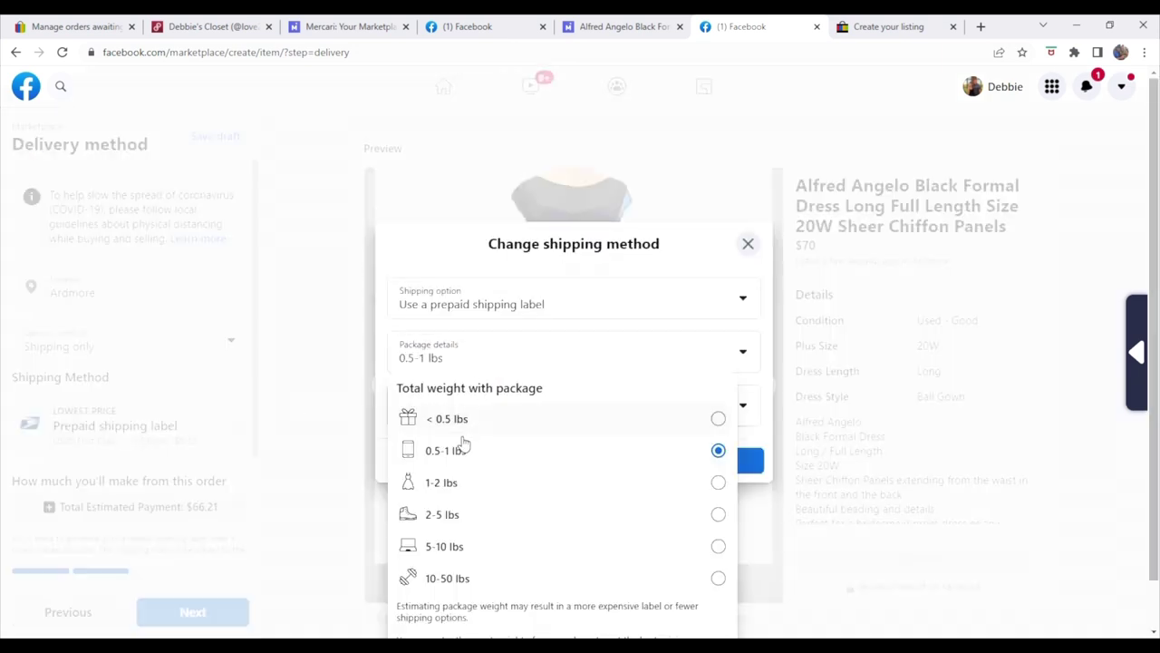
pyautogui.click(447, 485)
pyautogui.click(623, 411)
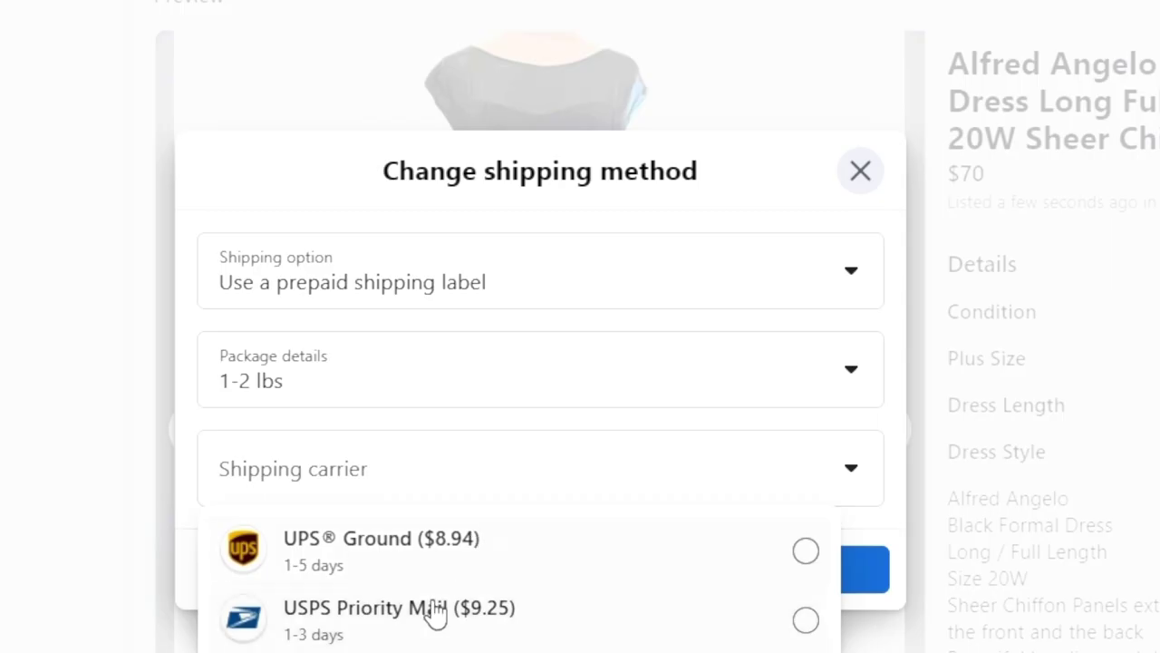
pyautogui.click(426, 617)
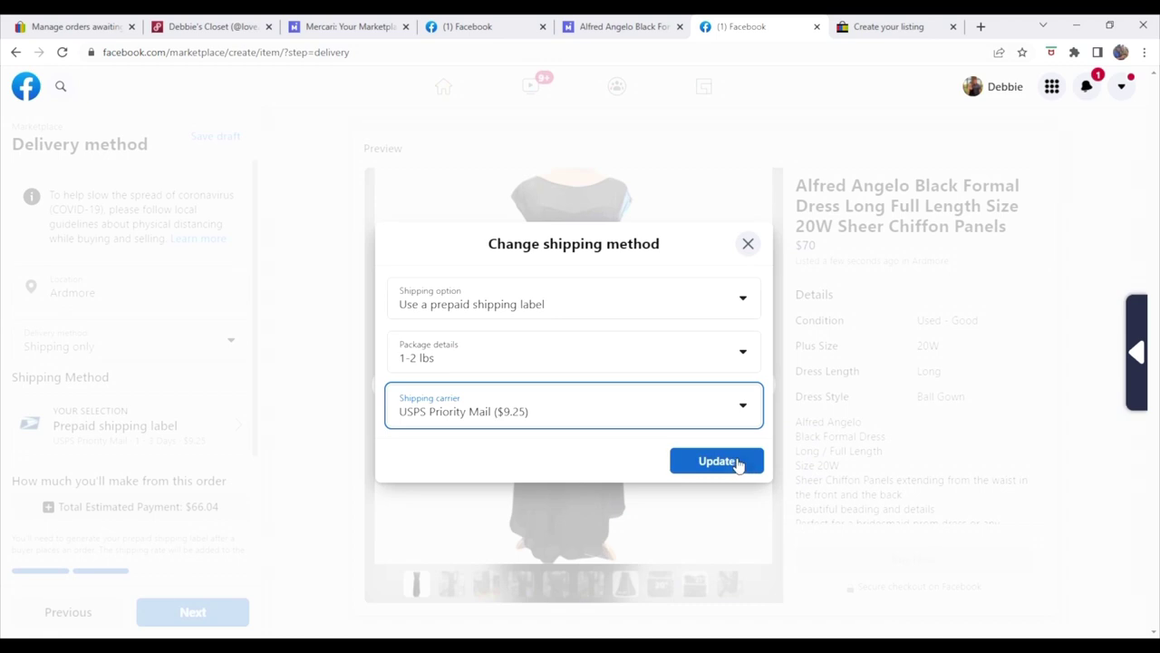
pyautogui.click(804, 565)
# Step: Look over the order's estimated payment and shipping terms, and continue to the offer settings
pyautogui.scroll(-2, 231, 412)
pyautogui.click(225, 399)
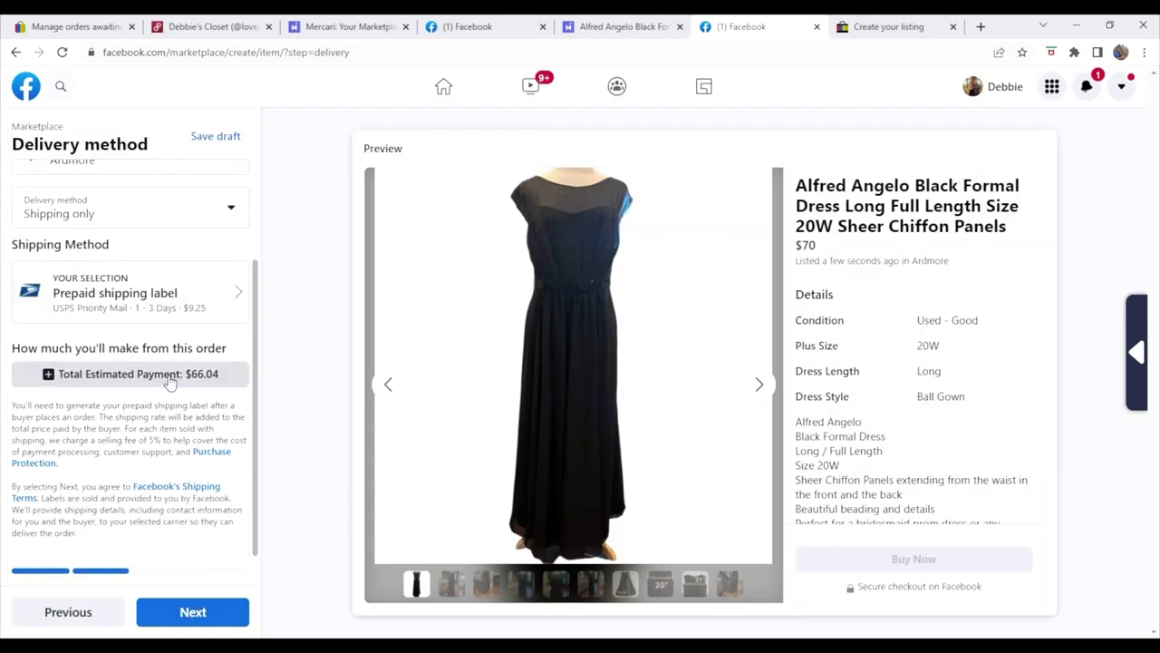
pyautogui.scroll(2, 168, 380)
pyautogui.scroll(-2, 174, 395)
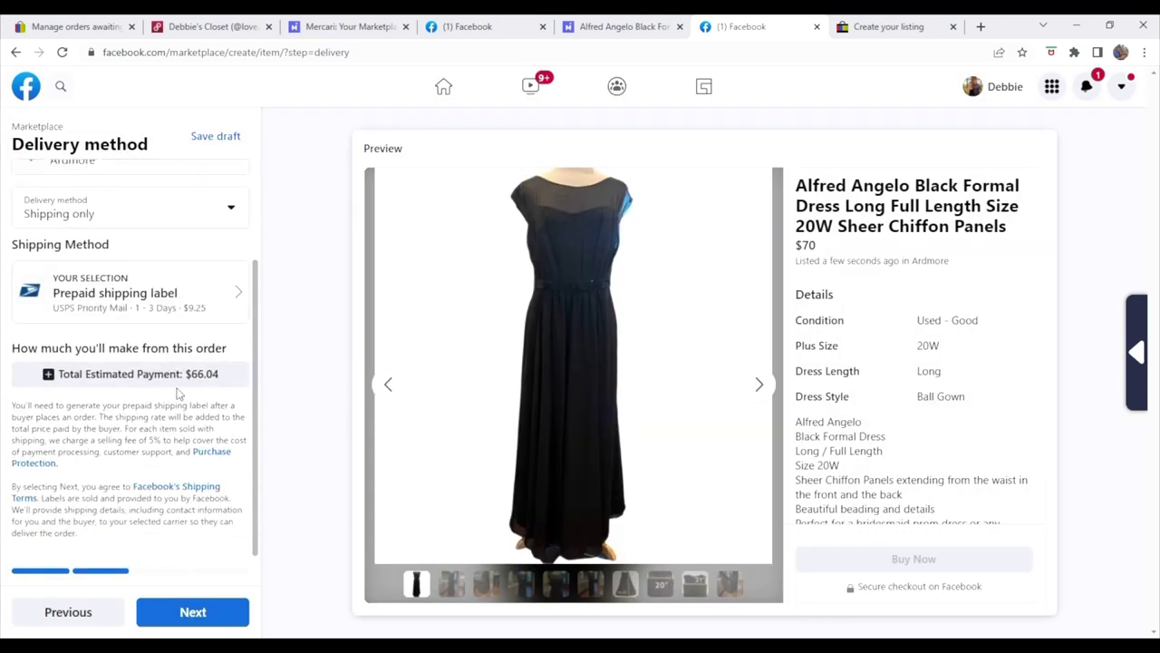
pyautogui.click(193, 622)
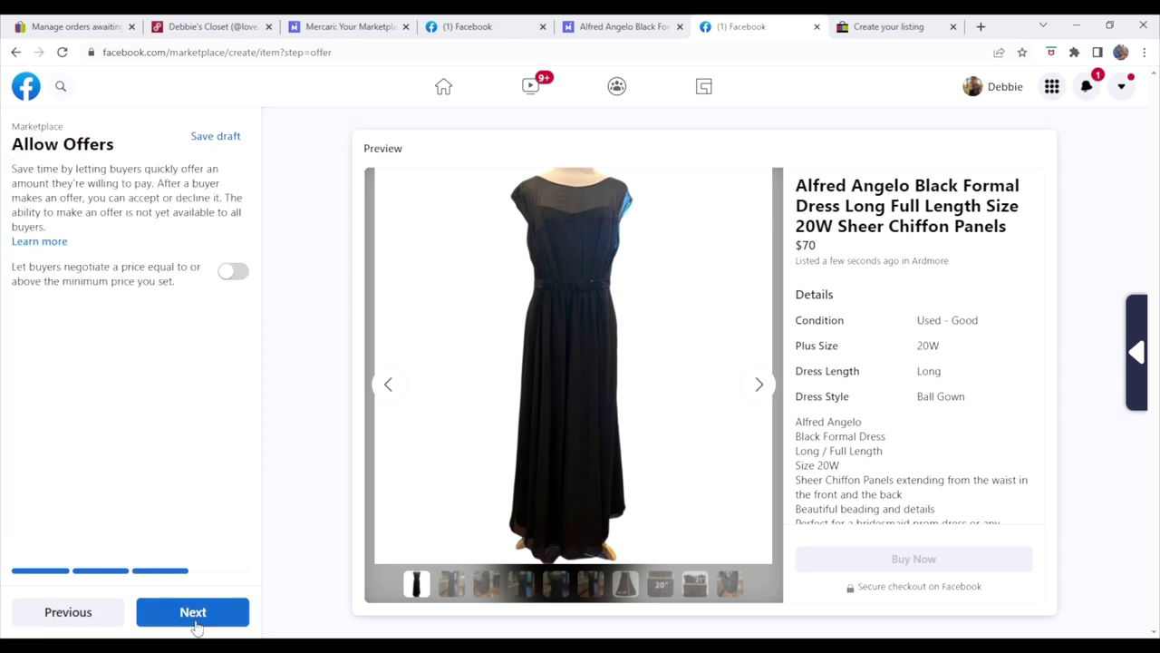
# Step: Allow buyers to negotiate with a minimum price of $58, and publish the listing without joining any groups
pyautogui.click(225, 270)
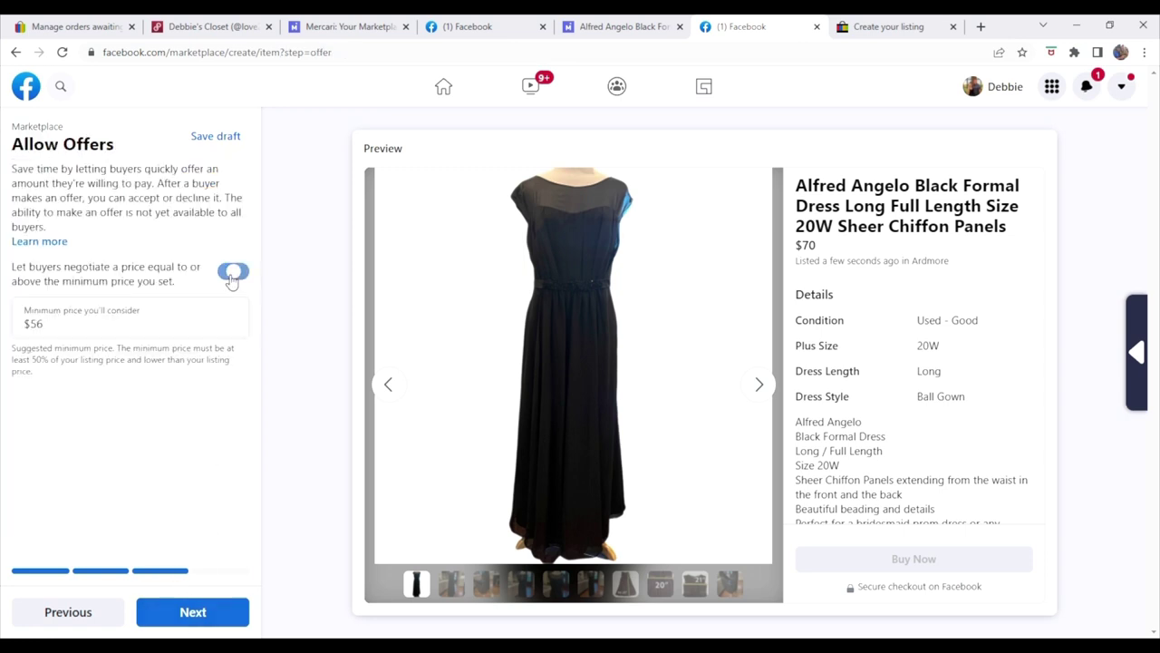
pyautogui.click(52, 331)
pyautogui.press('BackSpace')
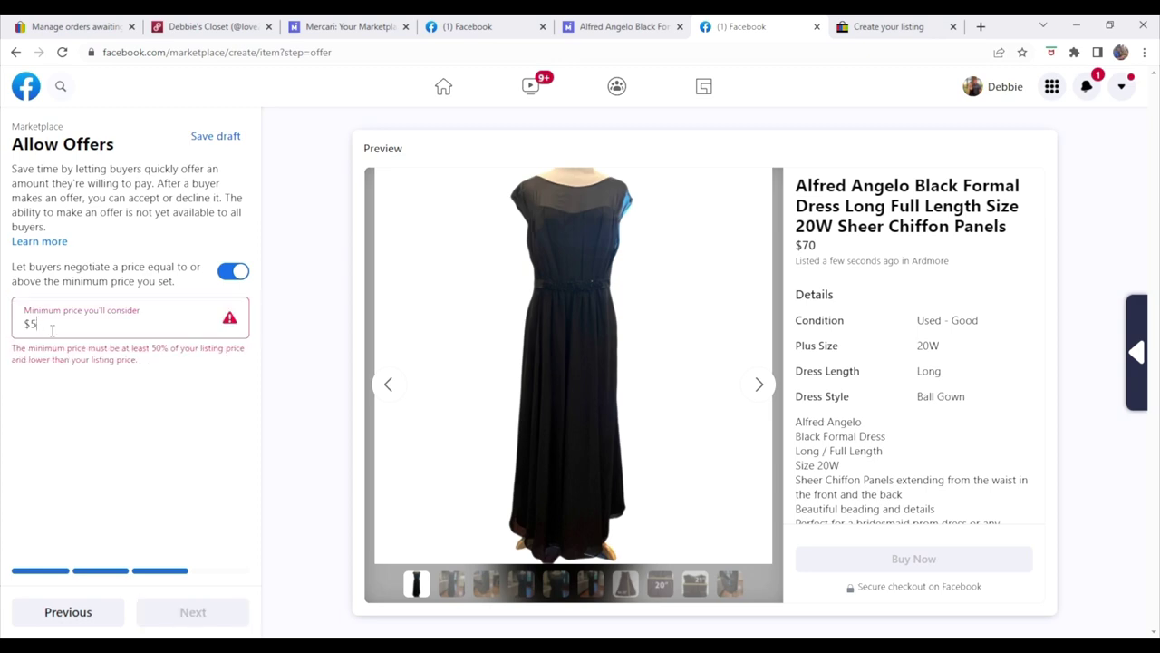
pyautogui.write('8')
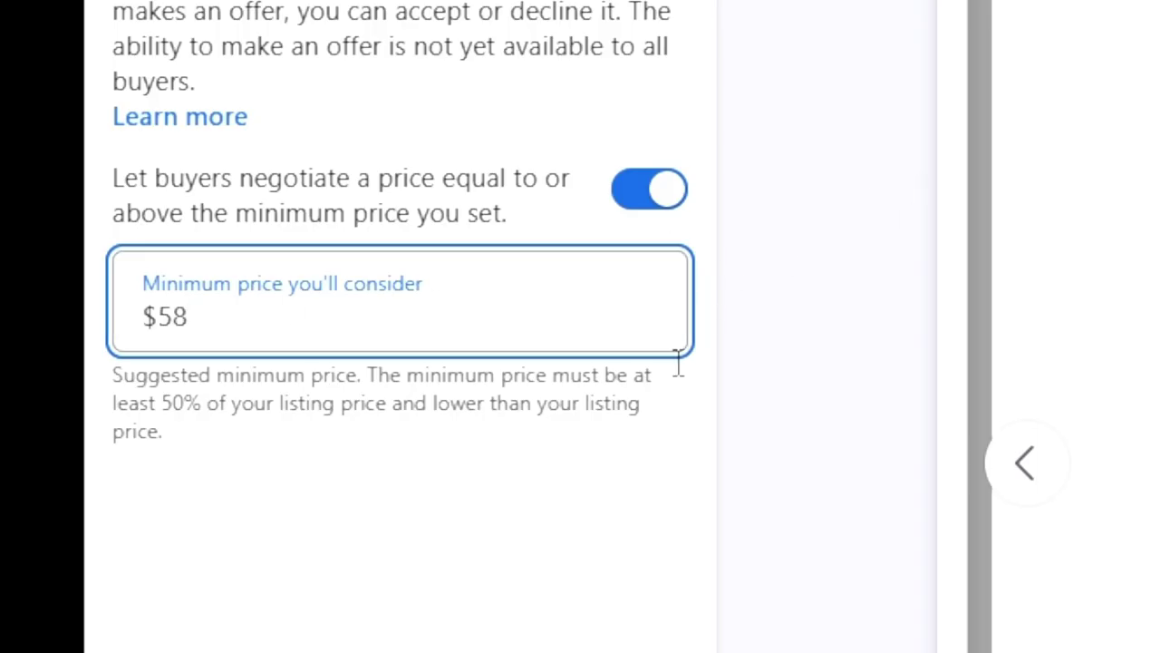
pyautogui.press('Tab')
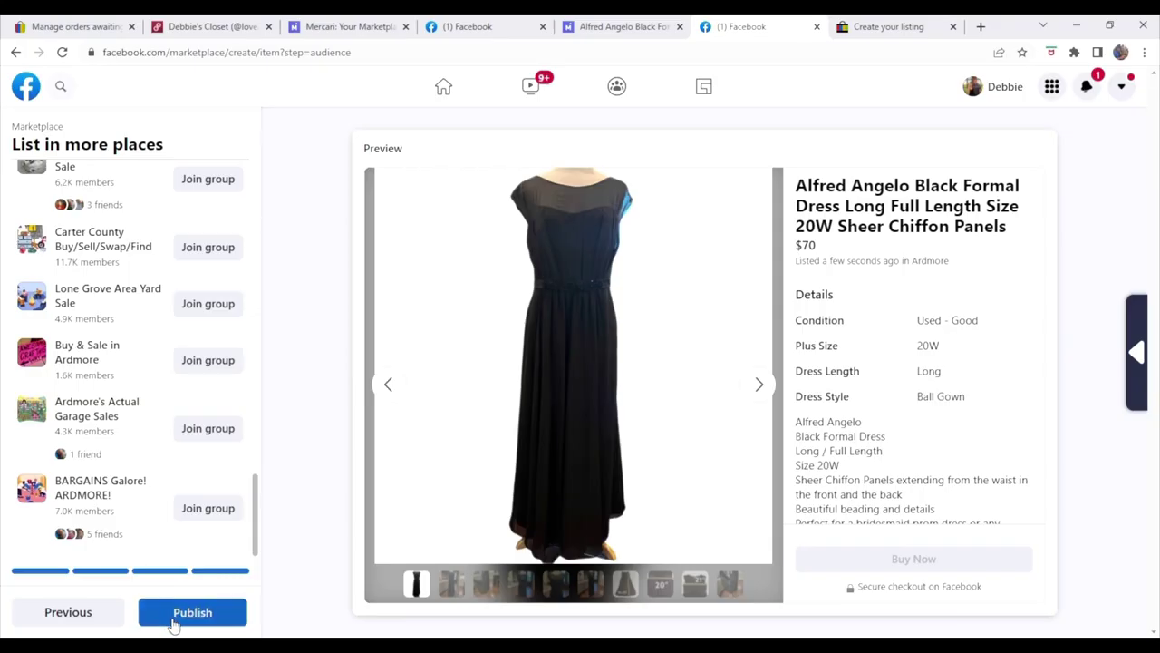
pyautogui.click(173, 620)
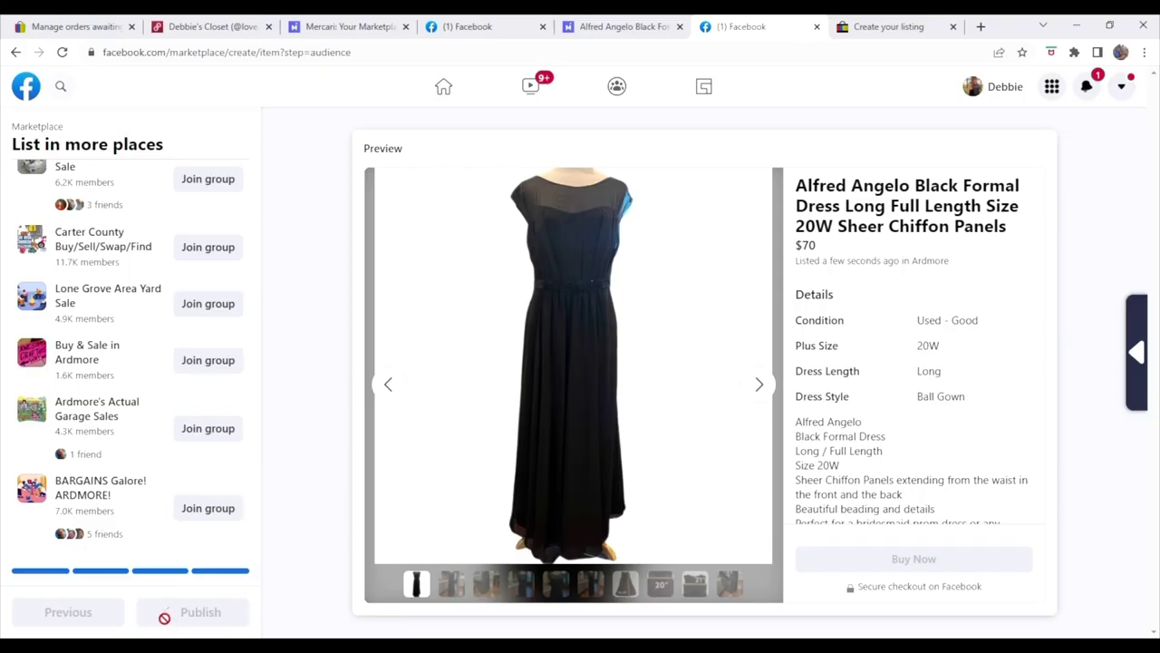